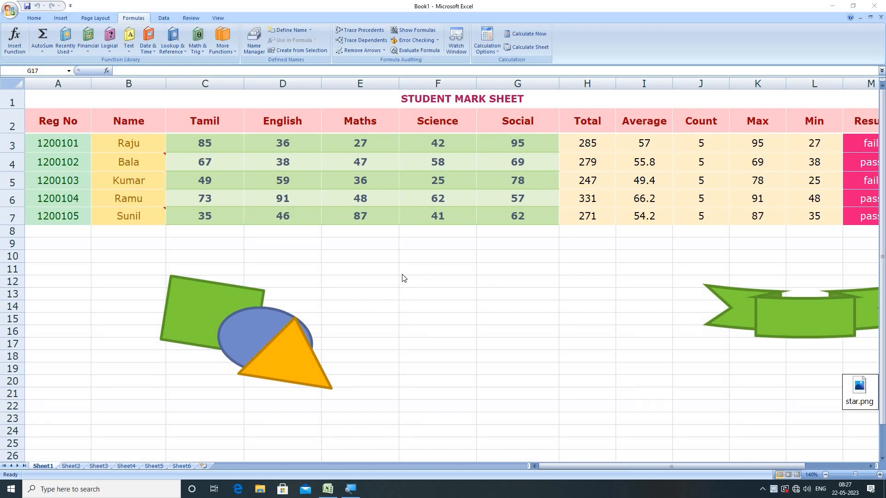
# - Clear the contents of the Total through Result columns for all students, cells H3:M7
pyautogui.click(579, 467)
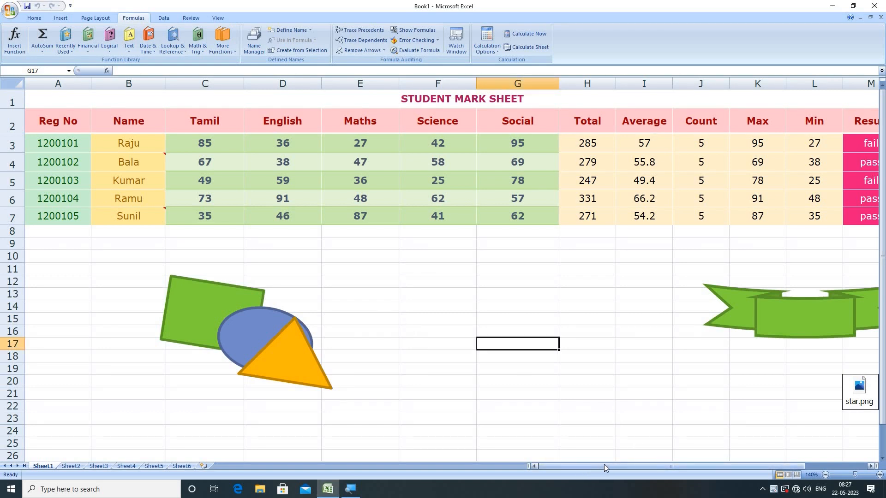
pyautogui.moveTo(604, 464); pyautogui.dragTo(632, 463)
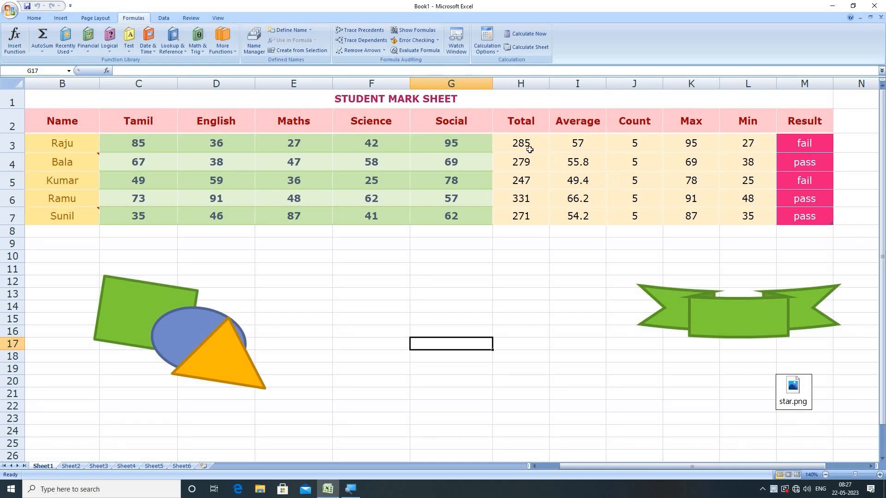
pyautogui.moveTo(521, 143); pyautogui.dragTo(812, 218)
pyautogui.press('Delete')
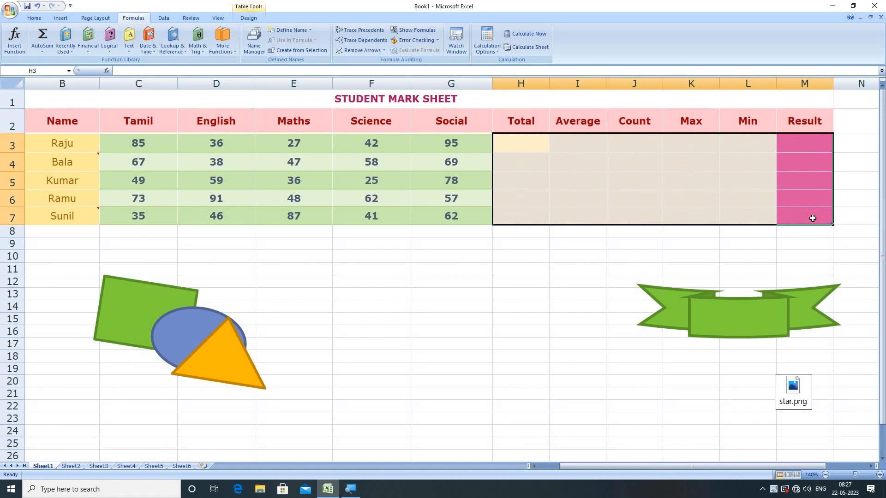
pyautogui.click(504, 265)
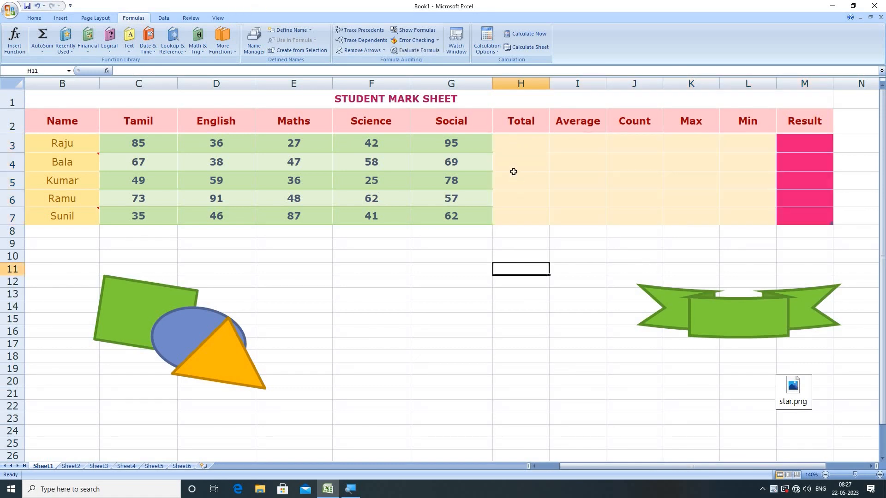
# - Open Insert Function for cell H3 and review the descriptions of the most recently used functions
pyautogui.click(516, 144)
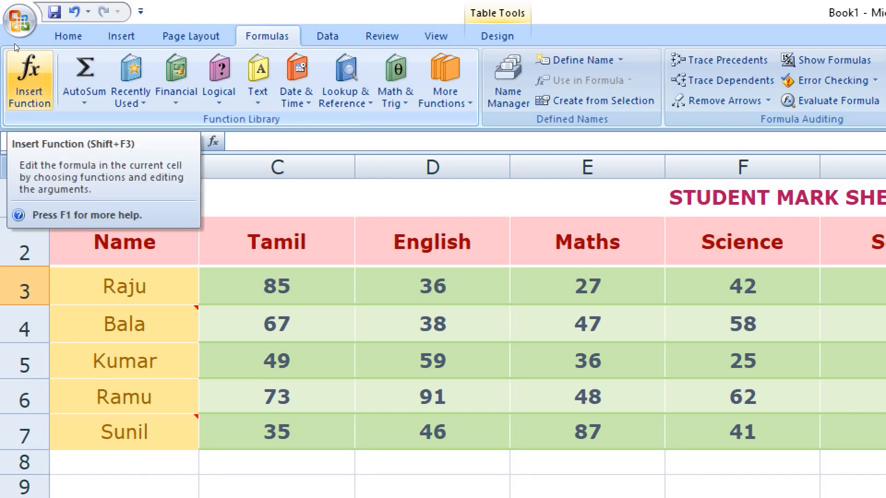
pyautogui.click(15, 43)
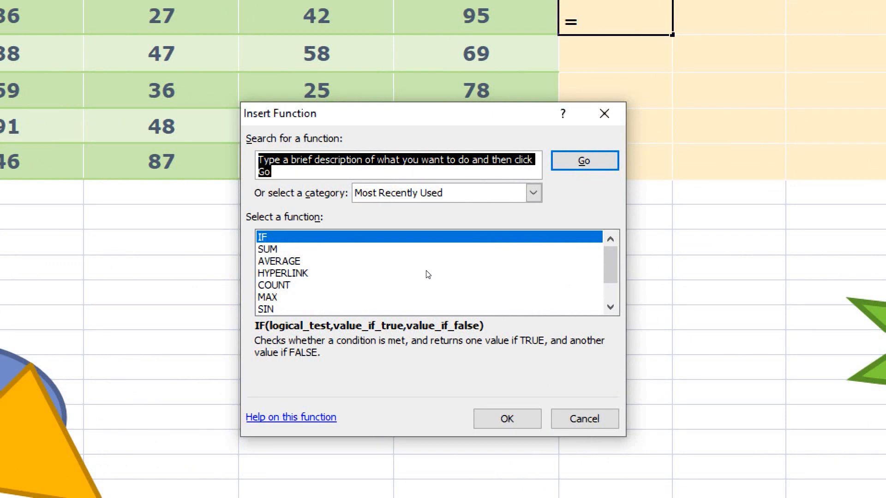
pyautogui.click(353, 252)
pyautogui.click(358, 263)
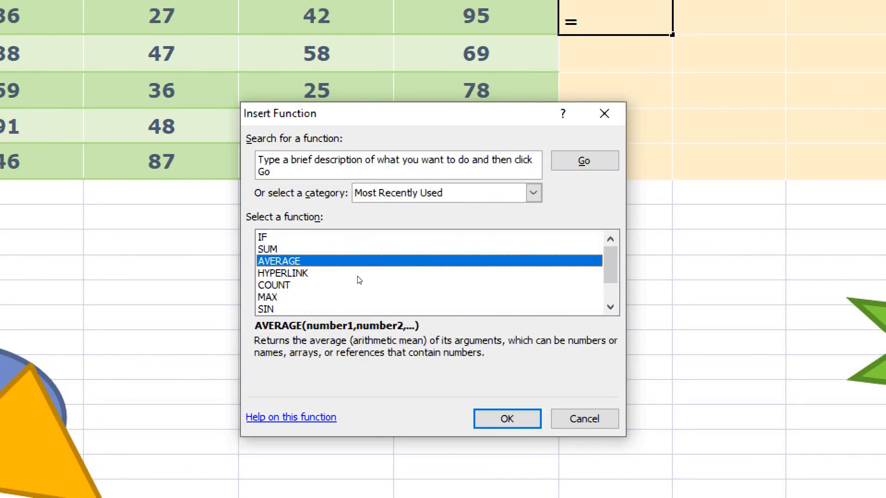
pyautogui.click(356, 275)
pyautogui.click(353, 286)
pyautogui.click(352, 298)
pyautogui.click(360, 309)
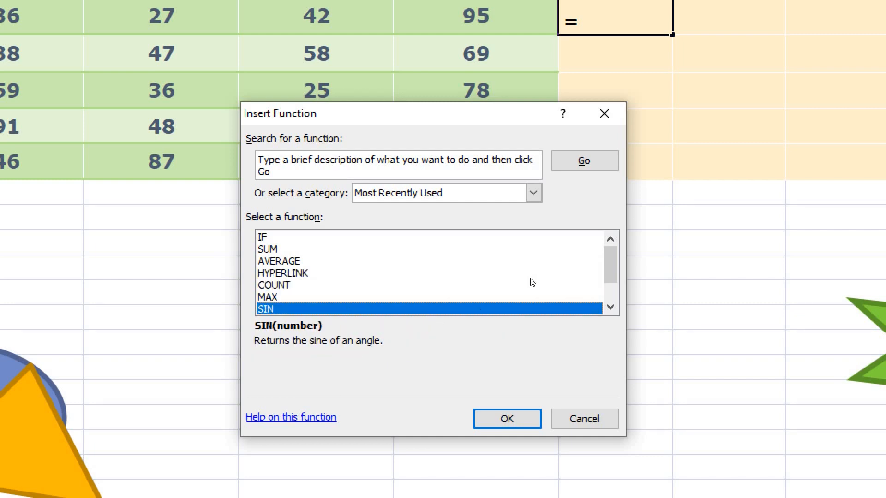
pyautogui.scroll(-1, 520, 292)
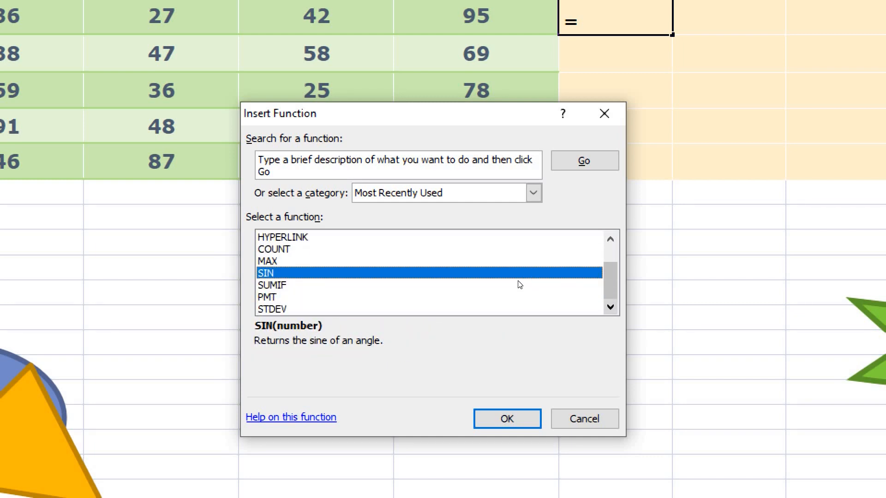
pyautogui.scroll(1, 520, 277)
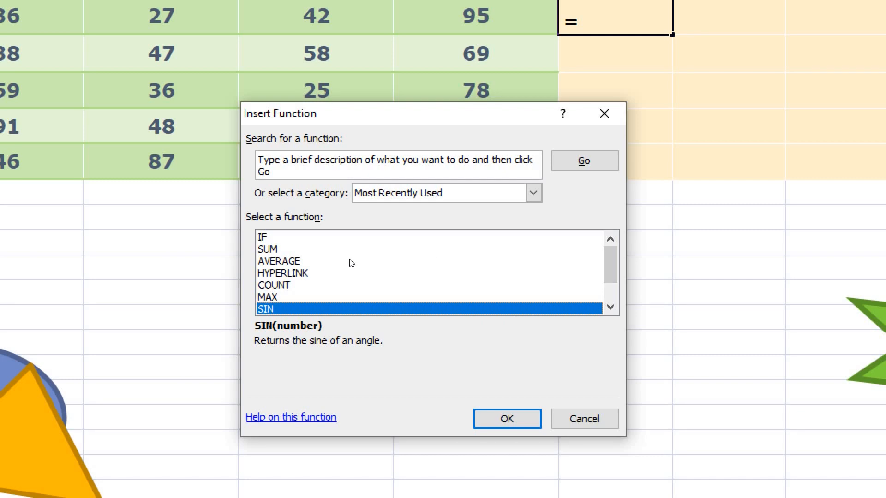
# - Insert the SUM function in Total cell H3 over the marks in C3:G3
pyautogui.press('s')
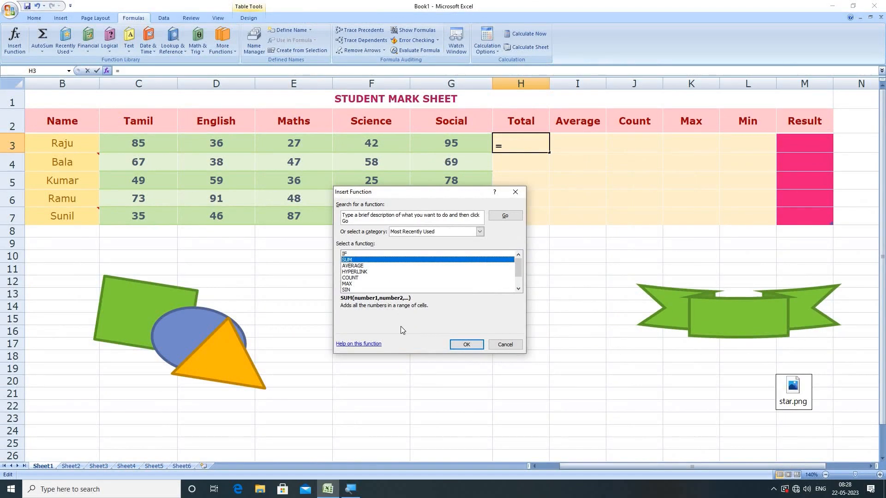
pyautogui.click(466, 344)
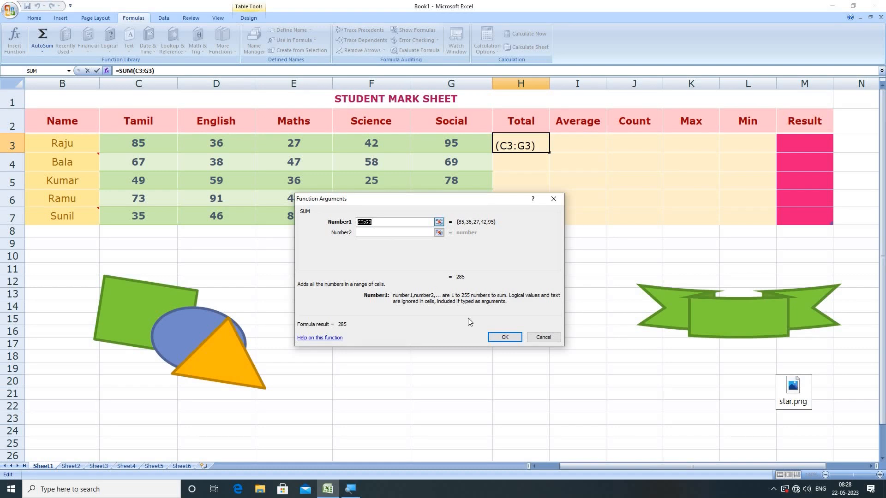
pyautogui.click(504, 337)
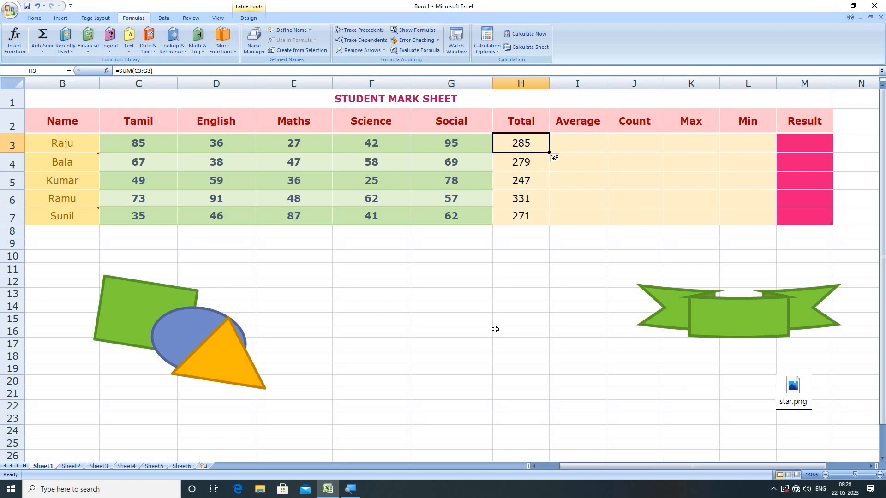
# - Insert the AVERAGE function in Average cell I3 over the Tamil to Social marks, C3:G3
pyautogui.click(584, 145)
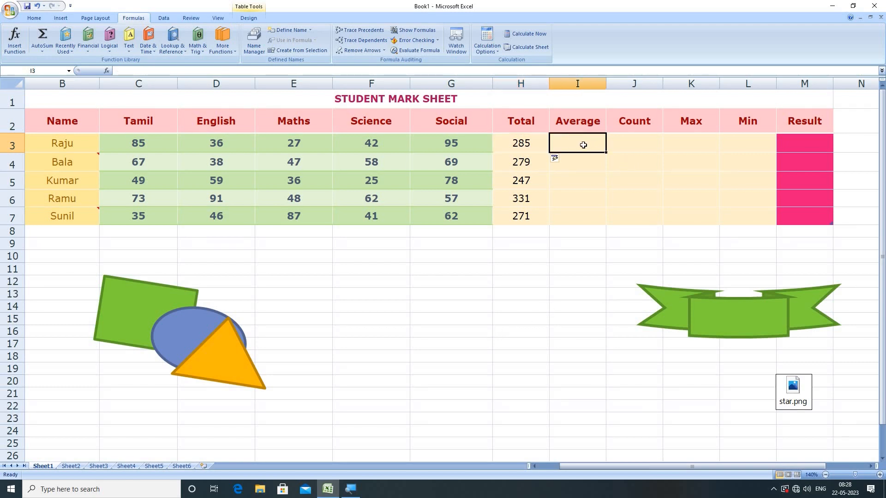
pyautogui.click(13, 55)
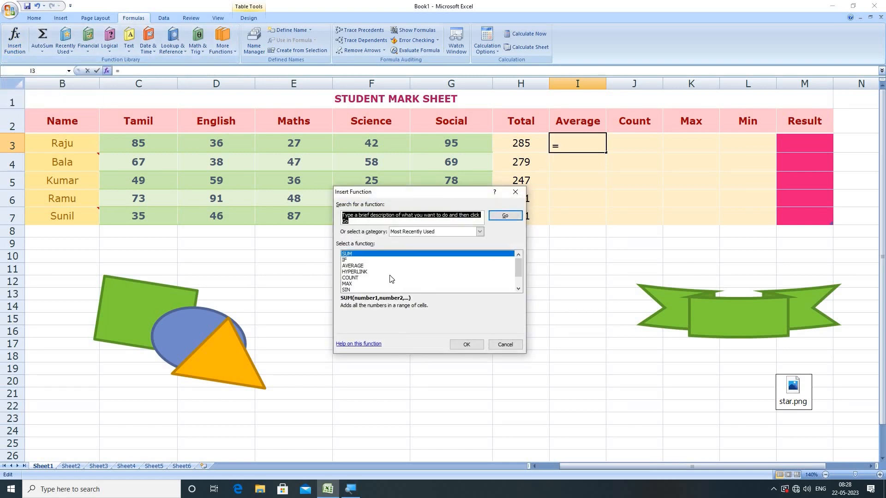
pyautogui.click(352, 267)
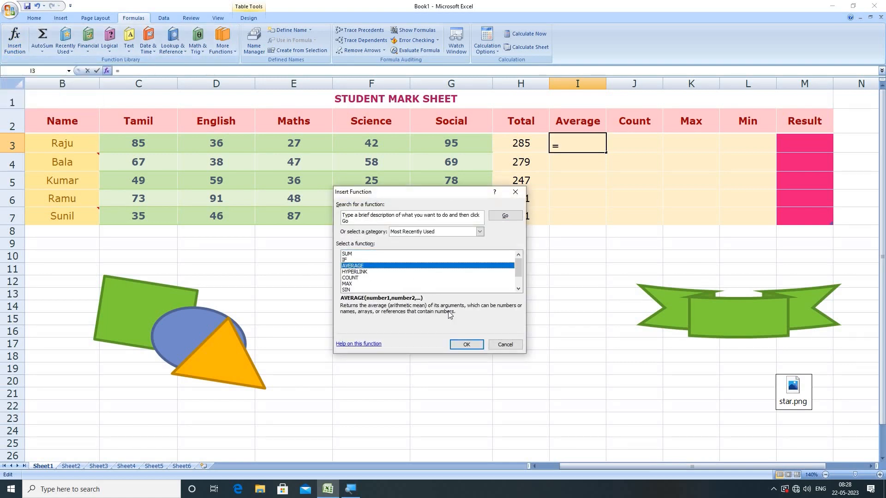
pyautogui.click(466, 345)
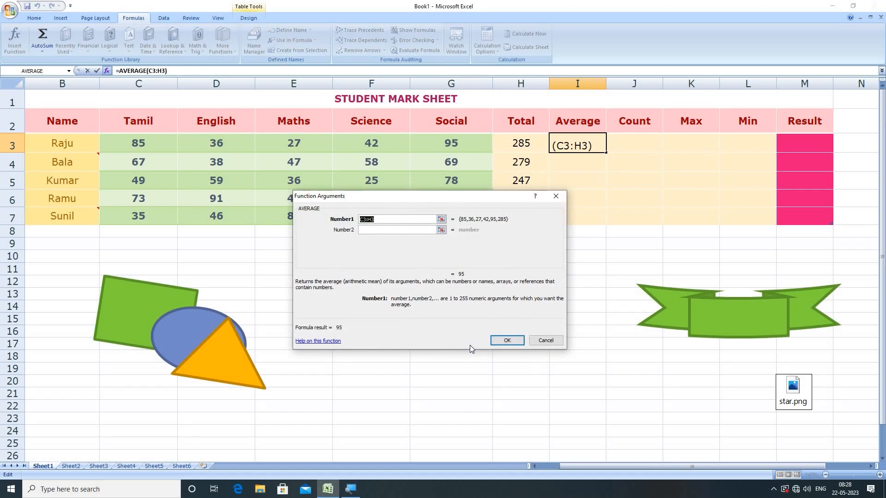
pyautogui.moveTo(425, 214); pyautogui.dragTo(430, 259)
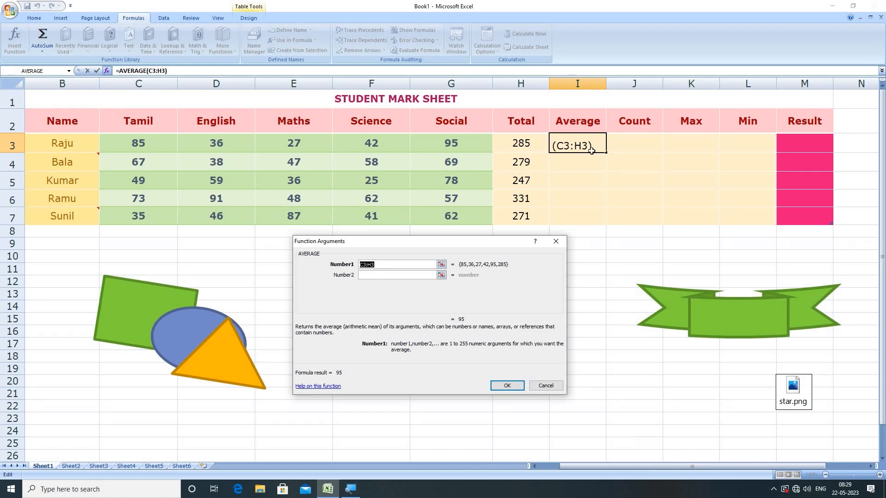
pyautogui.moveTo(124, 149); pyautogui.dragTo(435, 144)
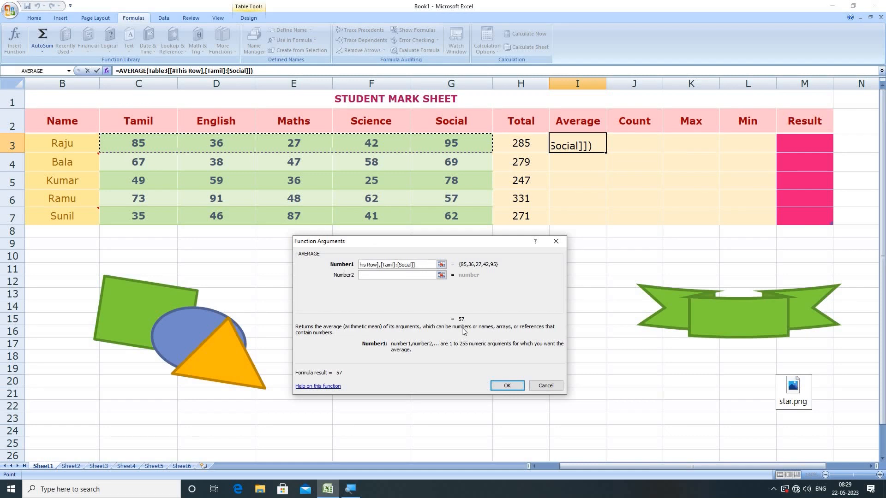
pyautogui.click(506, 386)
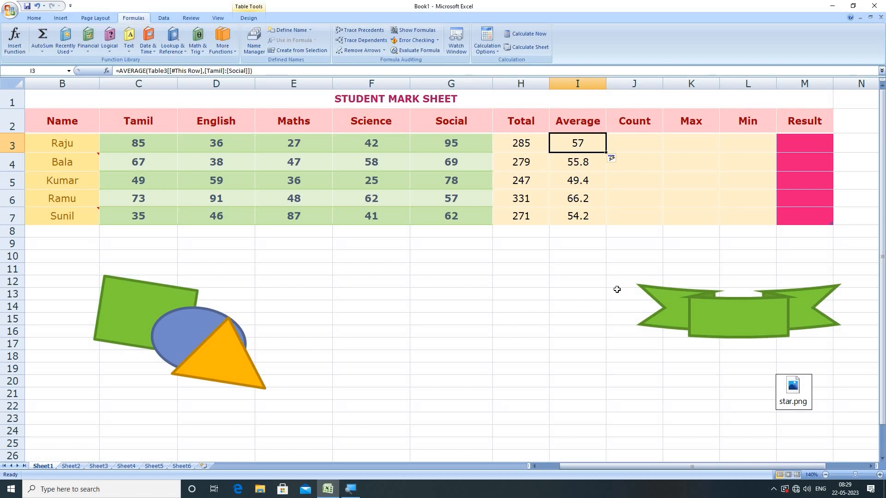
# - Insert the COUNT function in Count cell J3 over the Tamil to Social marks, C3:G3
pyautogui.click(646, 143)
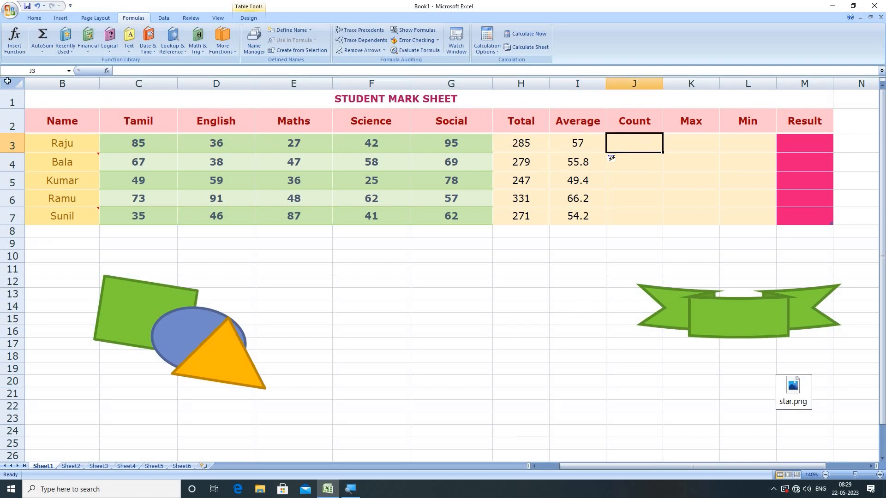
pyautogui.click(14, 40)
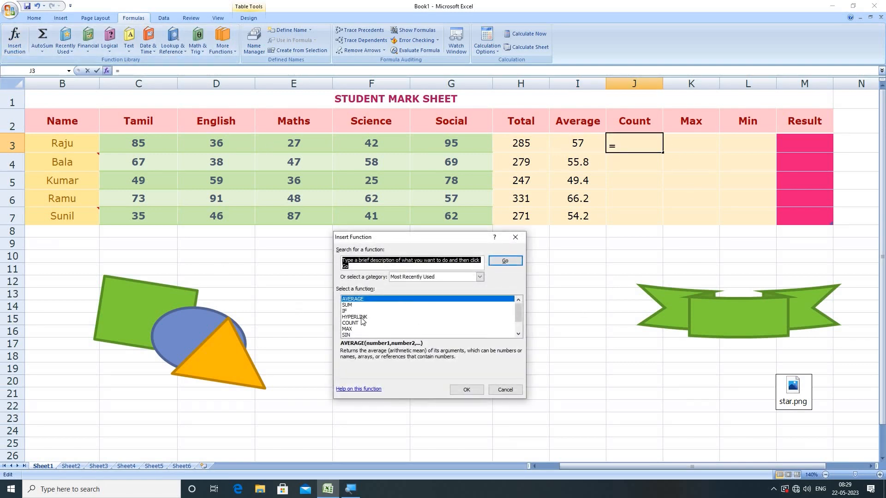
pyautogui.click(352, 323)
pyautogui.click(467, 390)
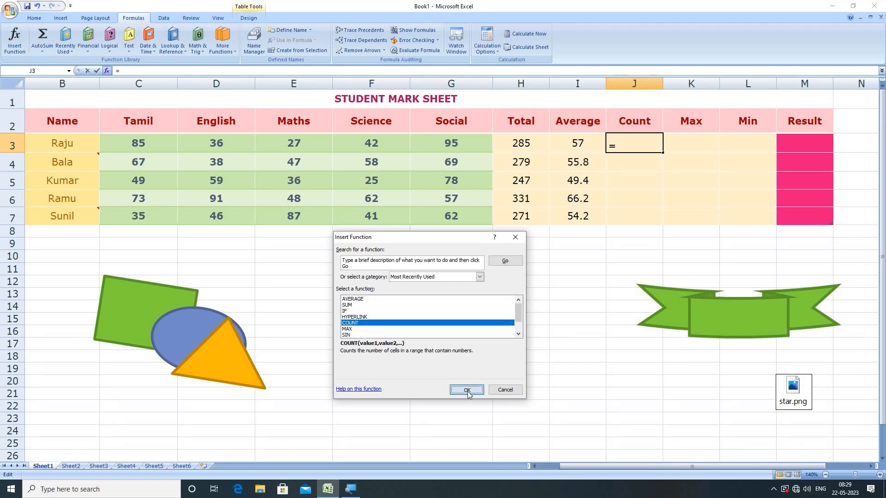
pyautogui.moveTo(142, 145); pyautogui.dragTo(454, 143)
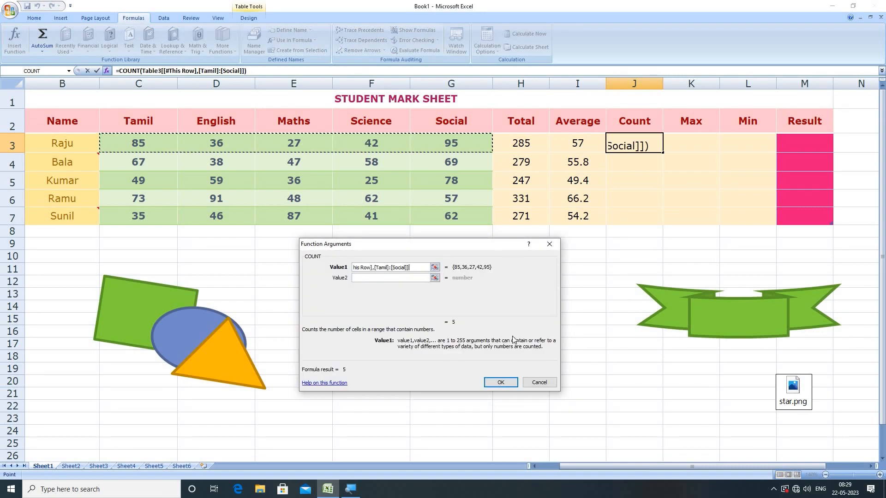
pyautogui.click(511, 383)
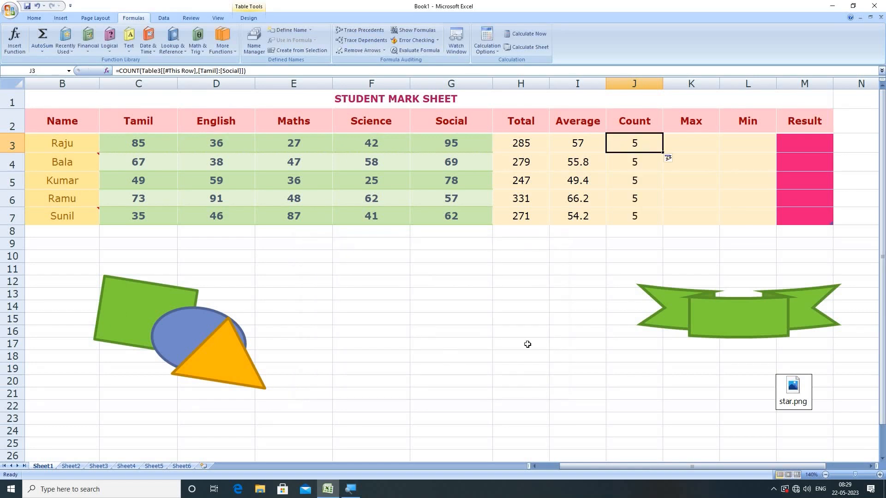
# - Insert the MAX function in Max cell K3 over the Tamil to Social marks, C3:G3
pyautogui.click(696, 146)
pyautogui.click(12, 52)
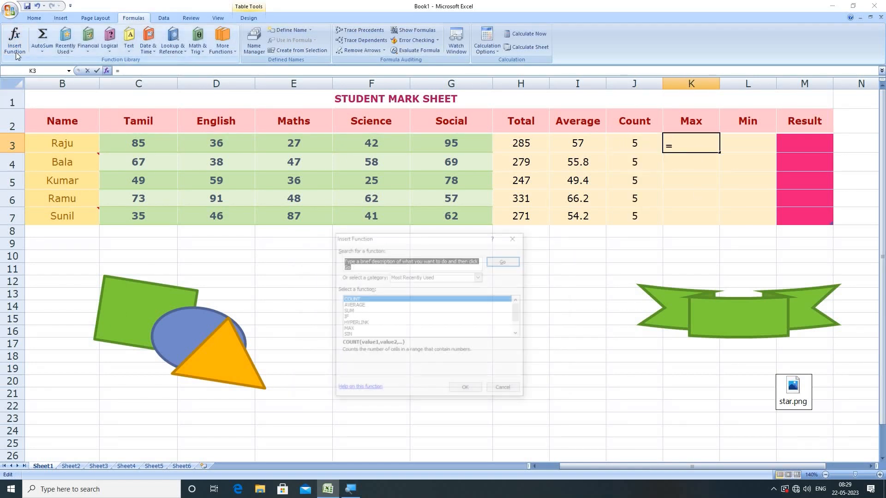
pyautogui.click(347, 329)
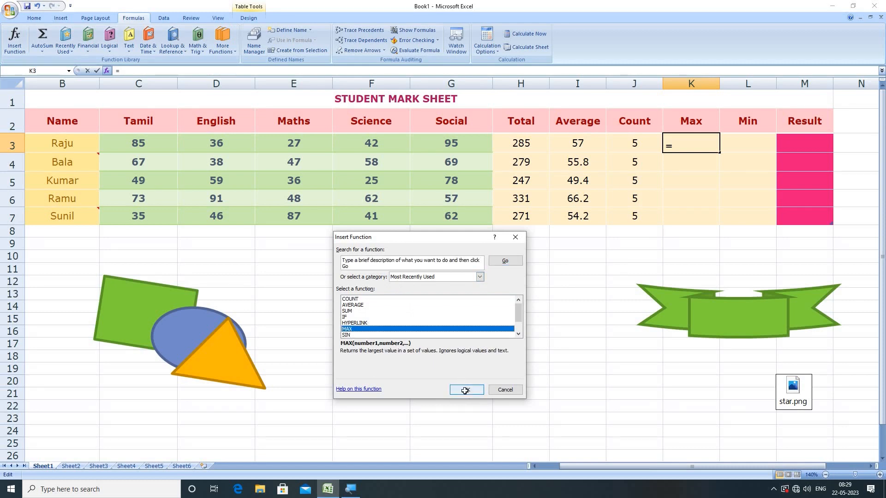
pyautogui.click(466, 390)
pyautogui.moveTo(151, 144); pyautogui.dragTo(443, 144)
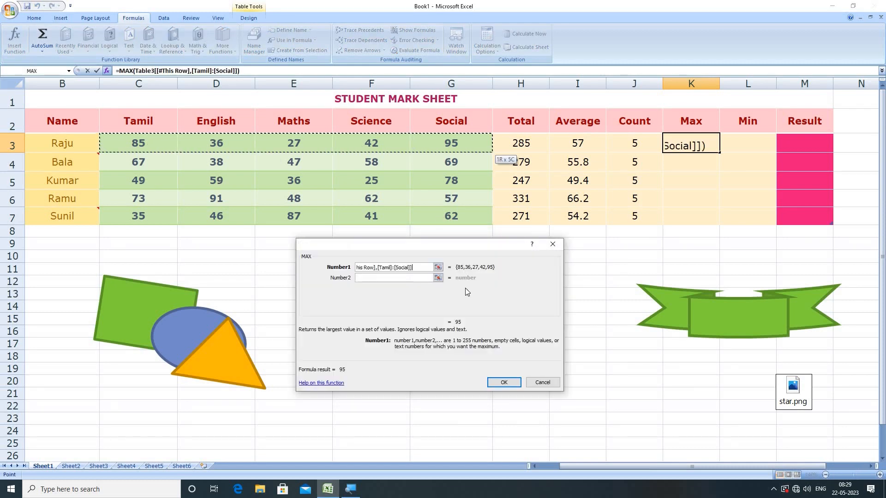
pyautogui.click(505, 386)
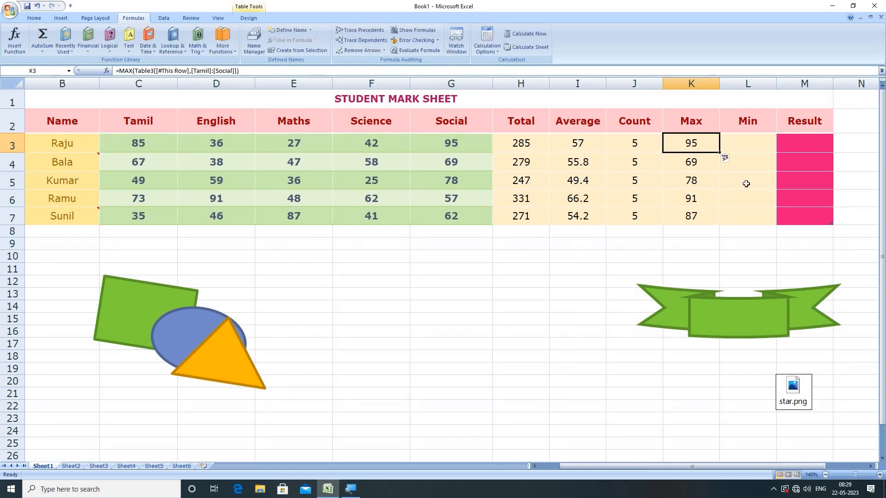
# - Search for the MIN function and insert it in Min cell L3 over the Tamil to Social marks, C3:G3
pyautogui.click(745, 144)
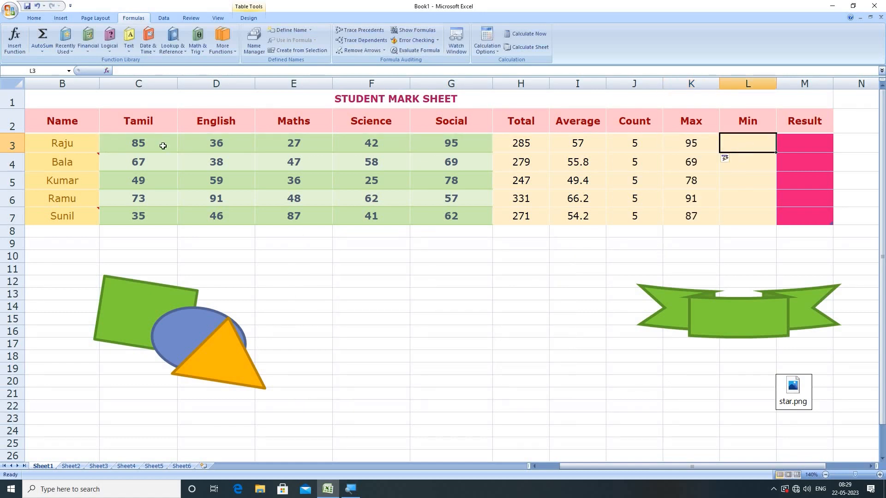
pyautogui.click(14, 40)
pyautogui.scroll(-1, 360, 321)
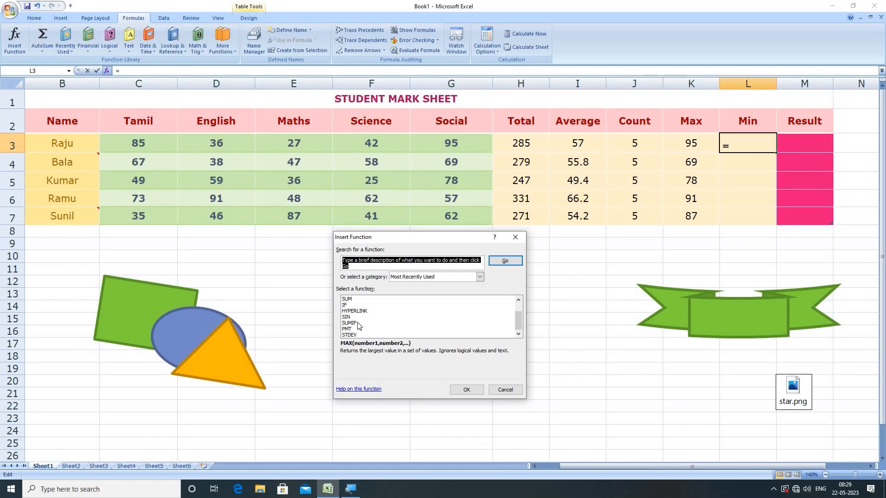
pyautogui.scroll(1, 358, 325)
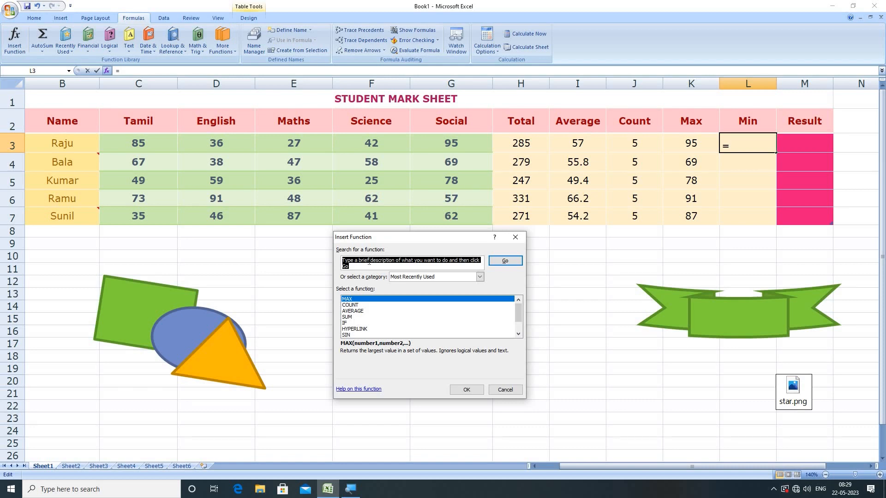
pyautogui.write('MIN')
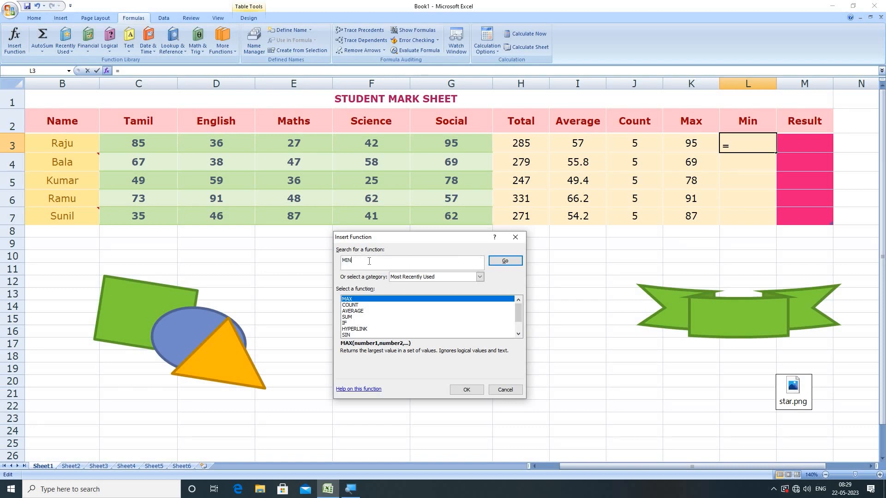
pyautogui.press('Return')
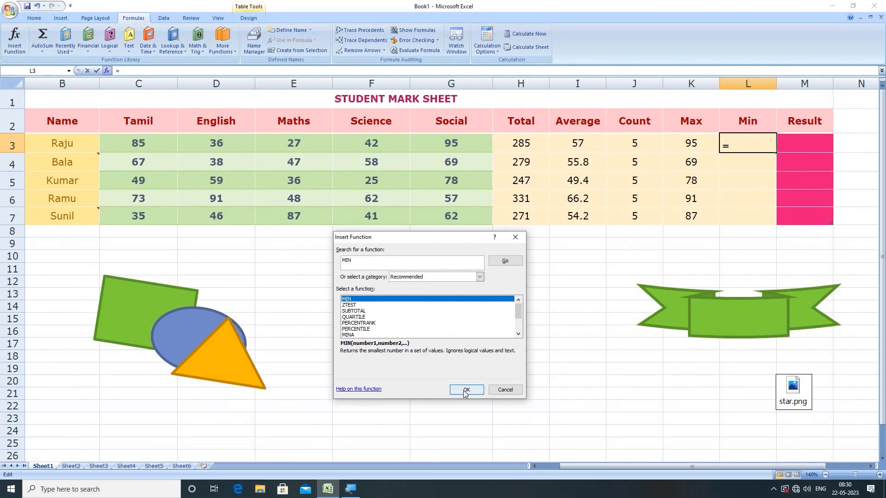
pyautogui.click(465, 391)
pyautogui.click(163, 143)
pyautogui.keyDown('shift'); pyautogui.click(415, 143); pyautogui.keyUp('shift')
pyautogui.press('Return')
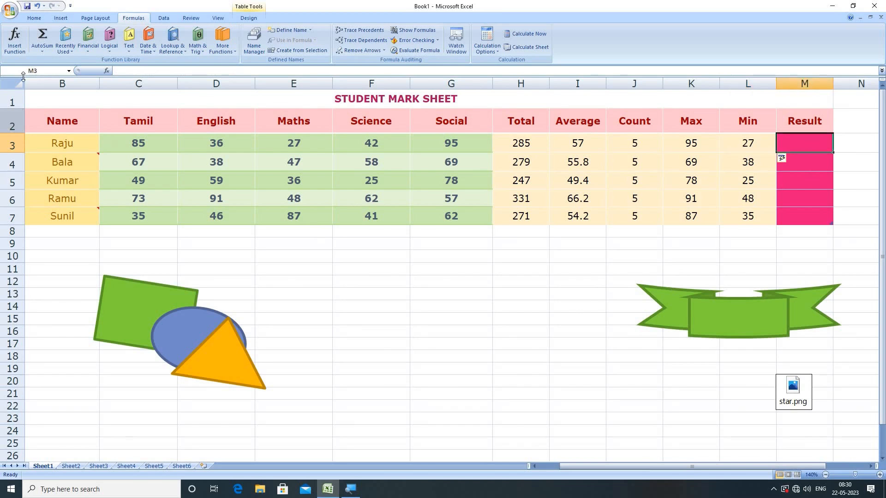
# - Start an IF function in Result cell M3 whose logical test is an AND requiring the row's Tamil and English marks to be >34
pyautogui.click(15, 39)
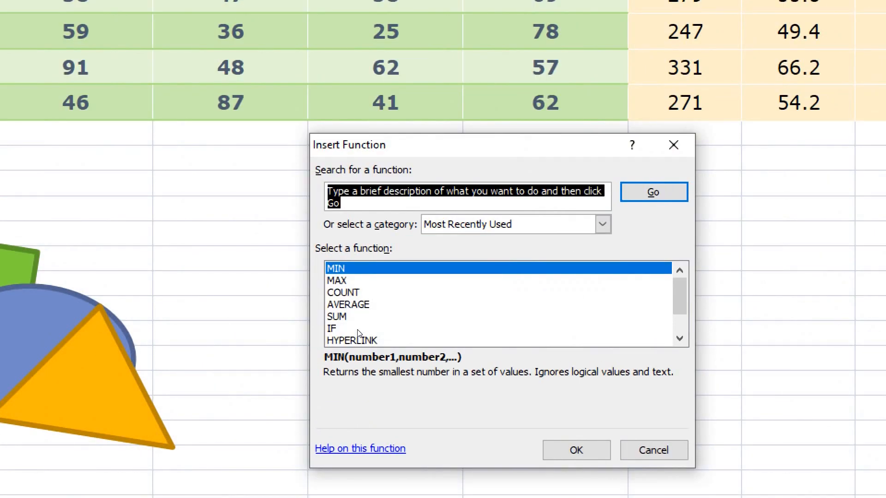
pyautogui.click(346, 329)
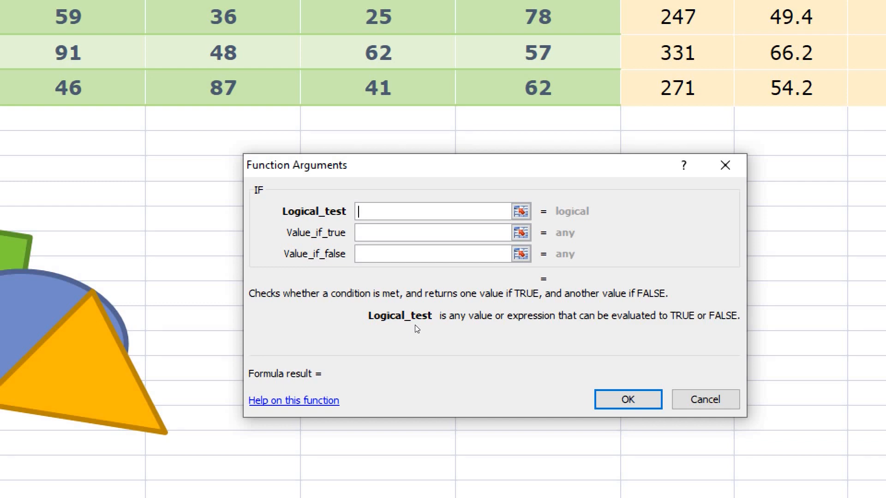
pyautogui.write('AND')
pyautogui.write('(')
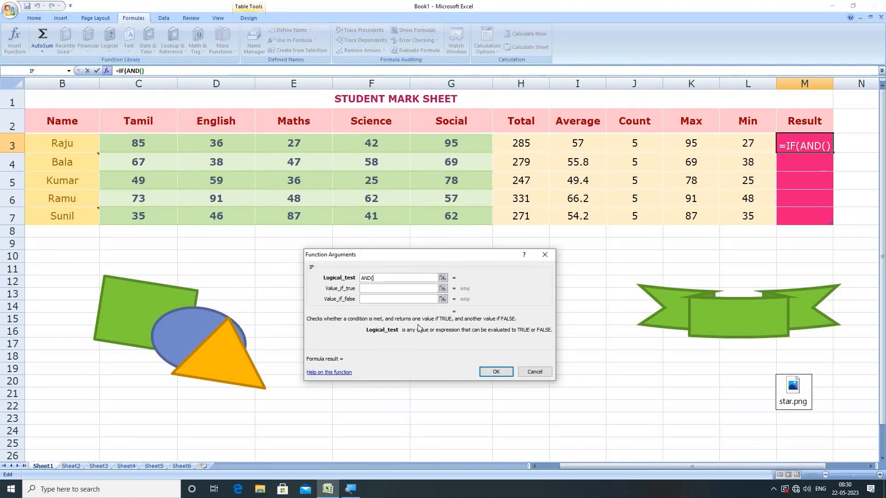
pyautogui.click(166, 144)
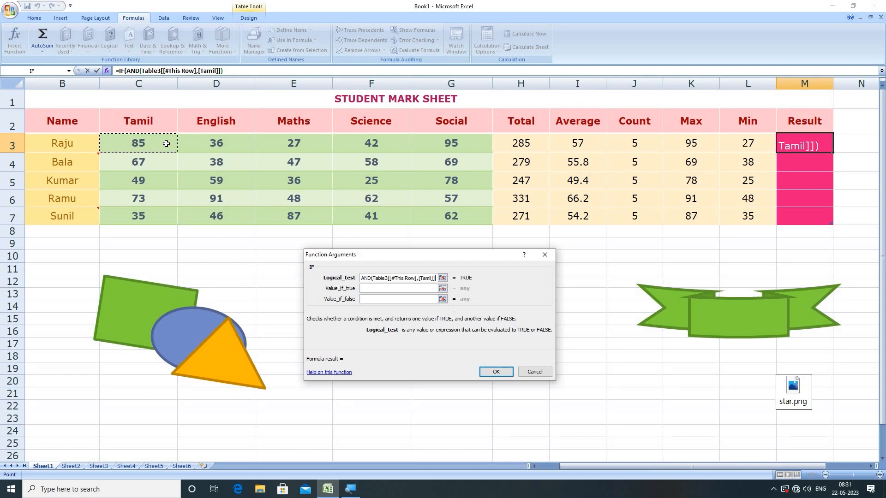
pyautogui.write('>34')
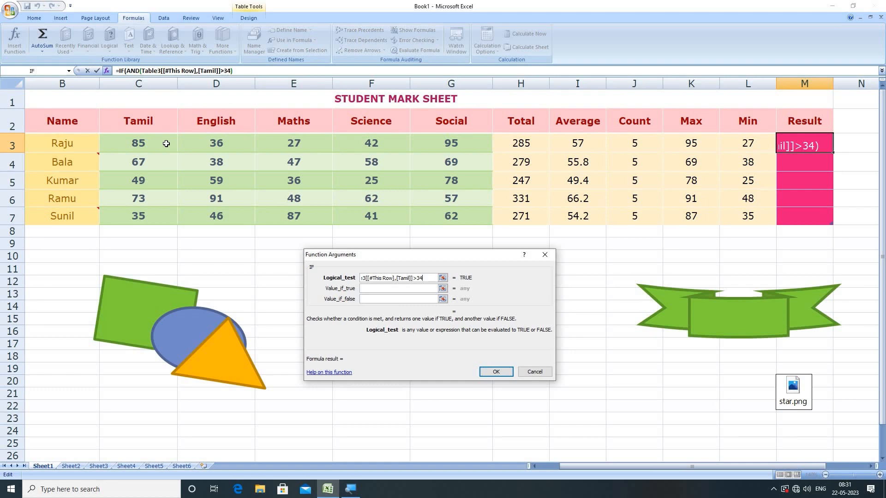
pyautogui.write(',')
pyautogui.click(216, 145)
pyautogui.write('>34,Table3[[#This Row],[English]]>34')
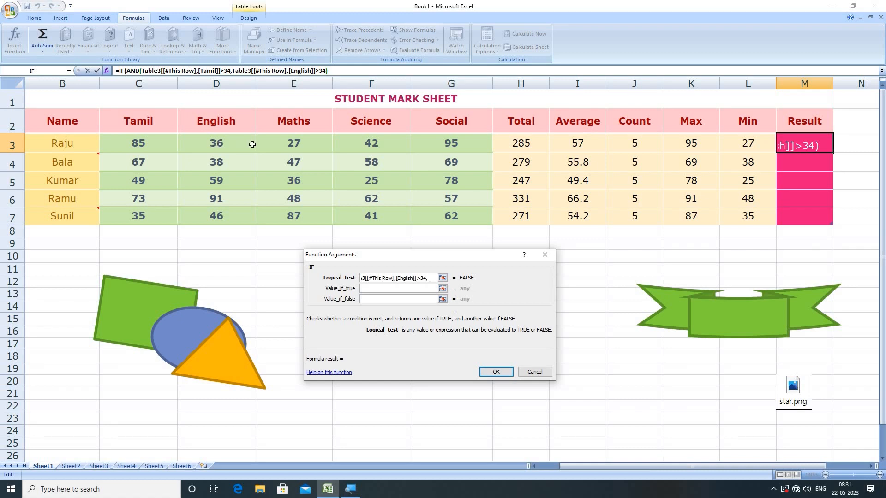
# - Add the conditions Maths >34, Science >34 and Social >34 to the AND logical test and close its bracket
pyautogui.click(278, 144)
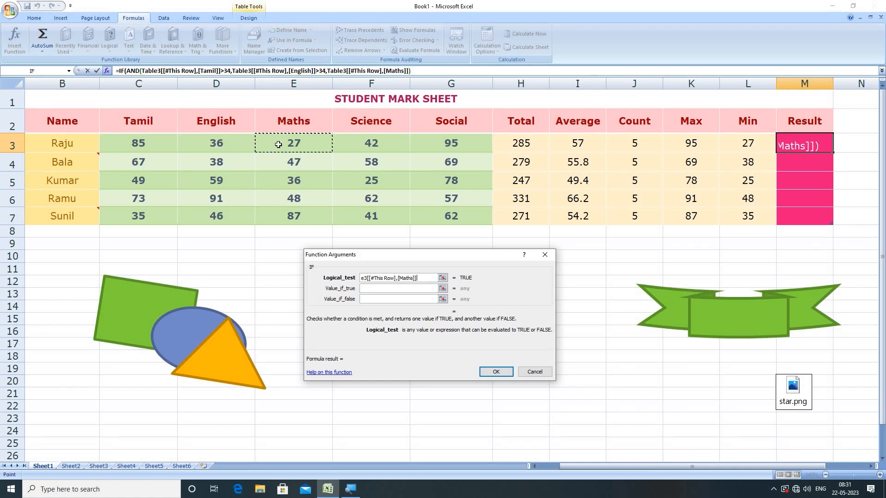
pyautogui.write('>34,')
pyautogui.click(352, 144)
pyautogui.write('>34,')
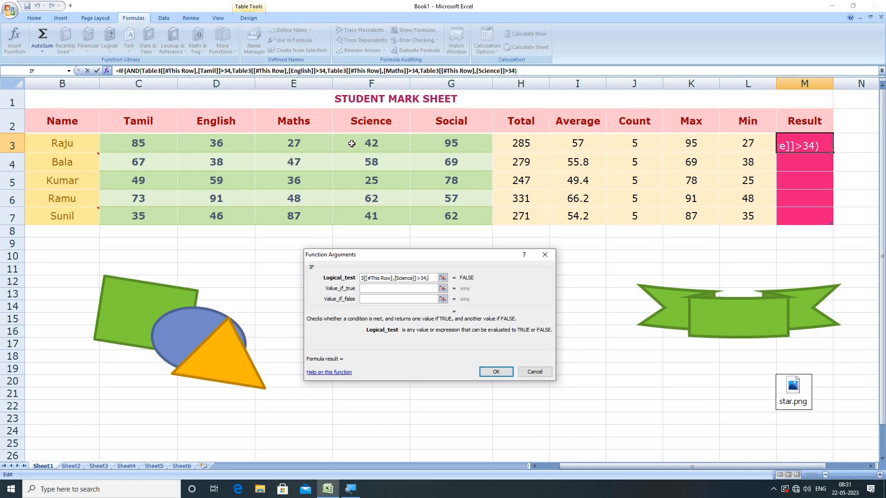
pyautogui.click(457, 147)
pyautogui.write('>34')
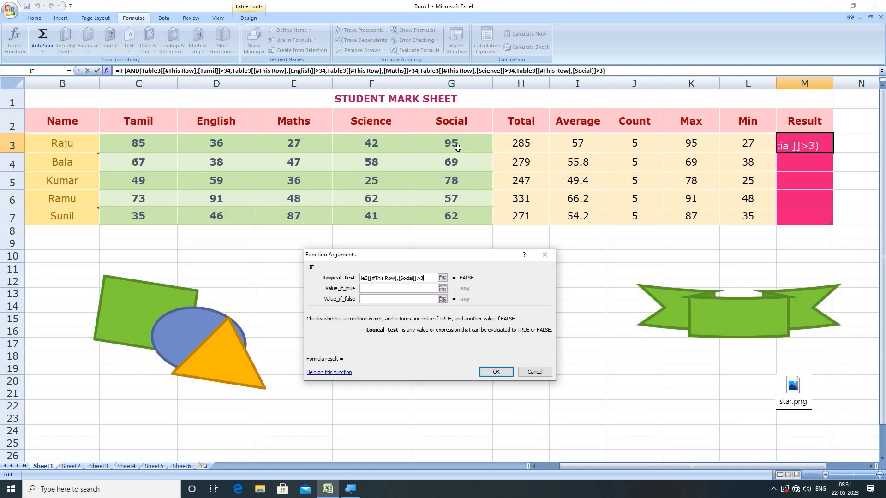
pyautogui.write(')')
# - Set the IF function's value if true to "PASS" and value if false to "FAIL", and insert it in M3
pyautogui.click(367, 290)
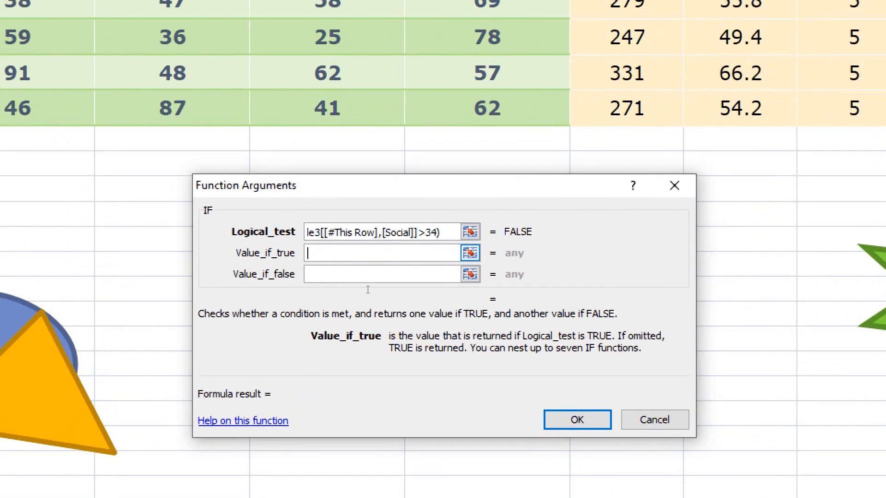
pyautogui.write('PASS')
pyautogui.press('Tab')
pyautogui.press('Tab')
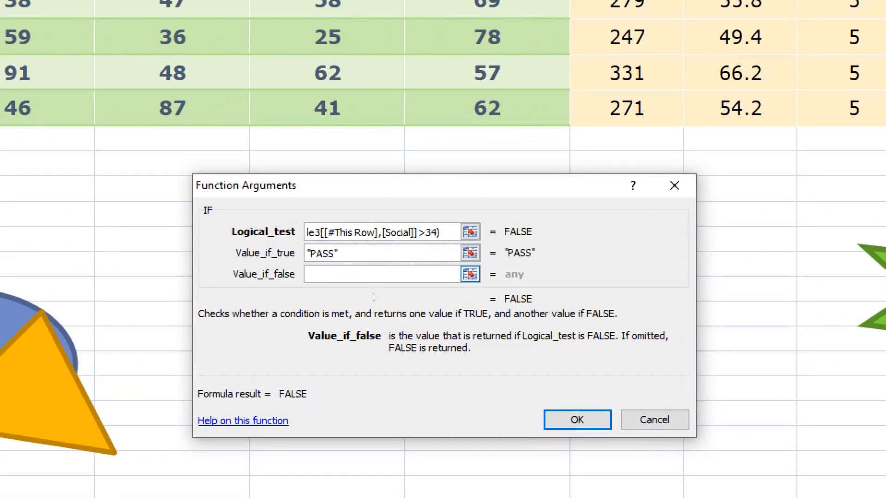
pyautogui.write('FAIL')
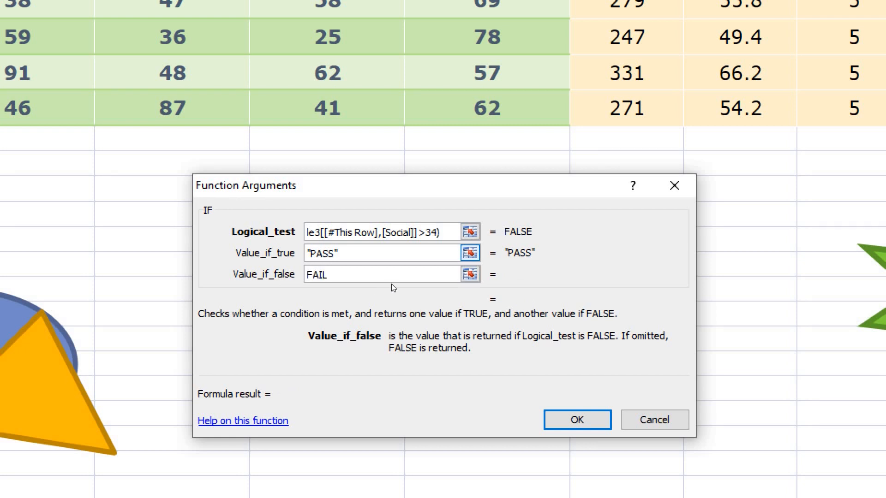
pyautogui.click(393, 253)
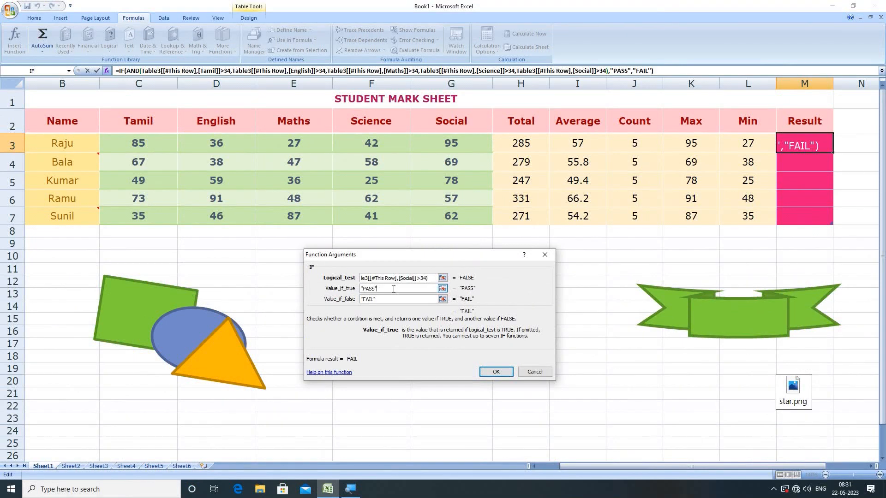
pyautogui.click(488, 374)
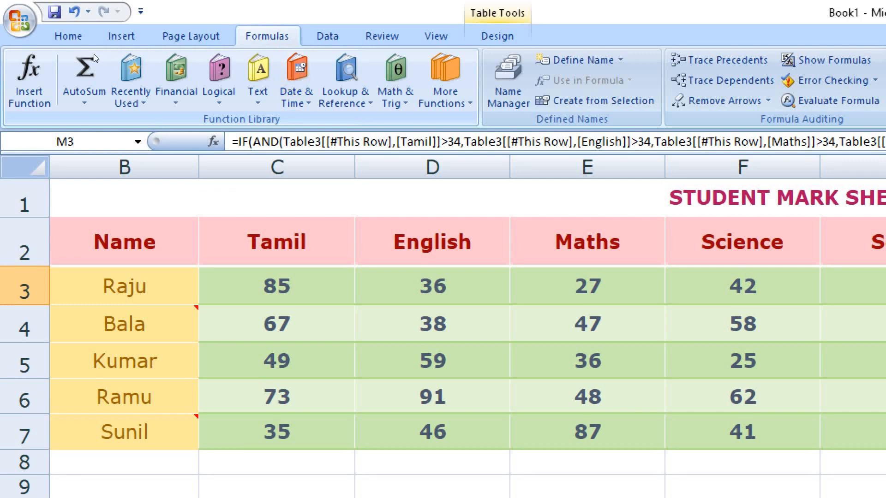
# - Review the functions offered in the Financial, Logical, Text, Date & Time, Lookup & Reference, Math & Trig and AutoSum categories
pyautogui.click(176, 87)
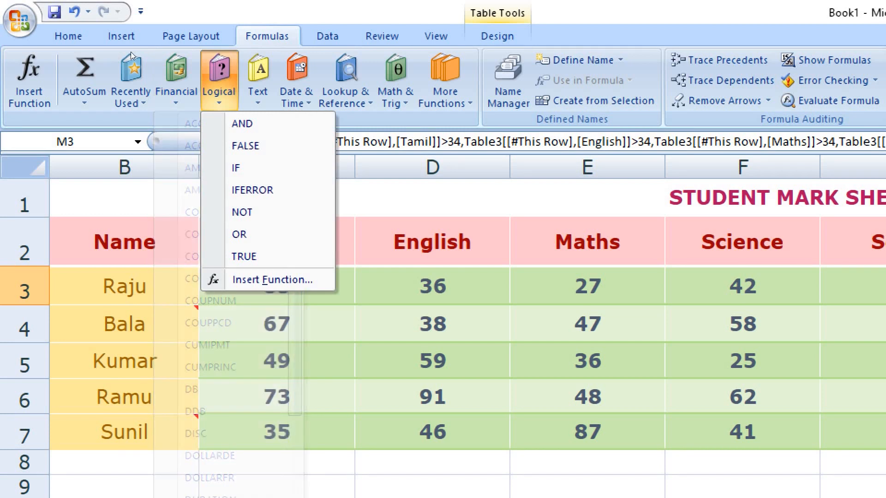
pyautogui.moveTo(256, 88)
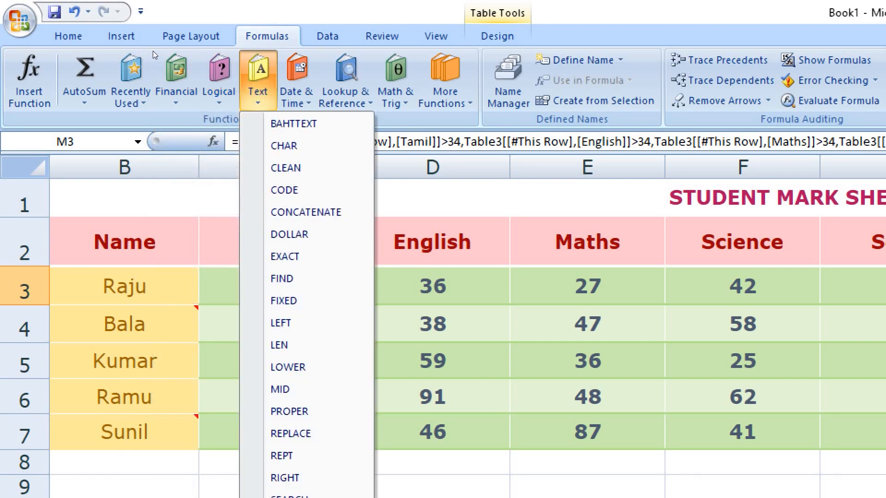
pyautogui.moveTo(297, 87)
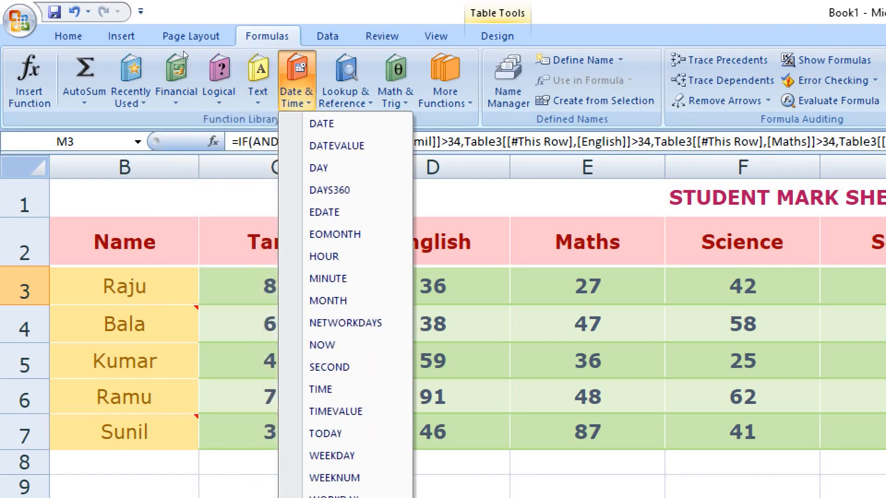
pyautogui.moveTo(339, 88)
pyautogui.moveTo(395, 88)
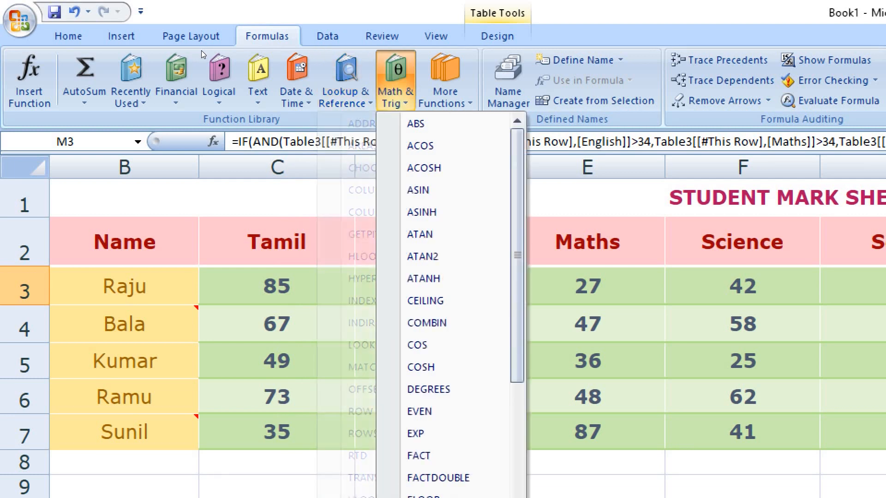
pyautogui.moveTo(445, 94)
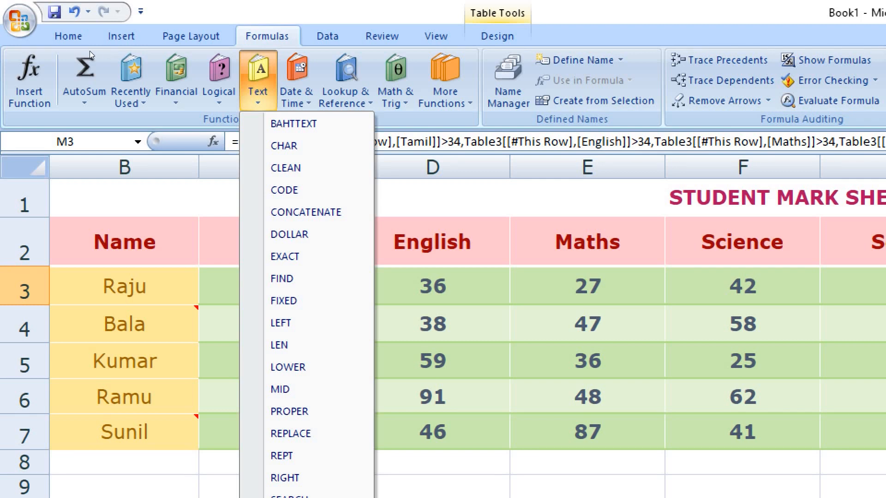
pyautogui.click(178, 101)
pyautogui.click(219, 101)
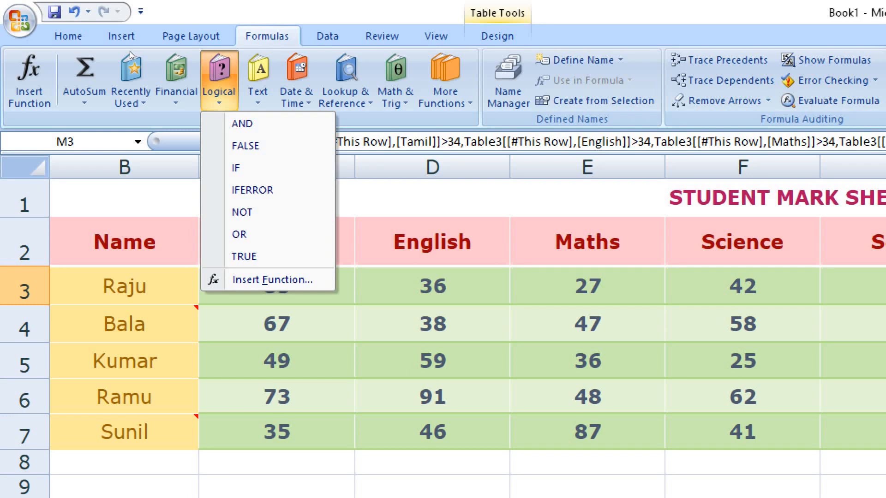
pyautogui.click(258, 100)
pyautogui.click(297, 100)
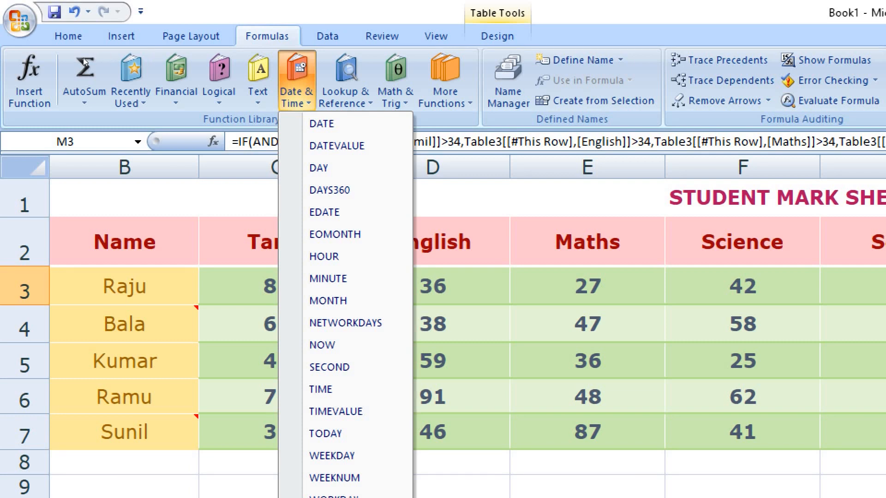
pyautogui.click(34, 55)
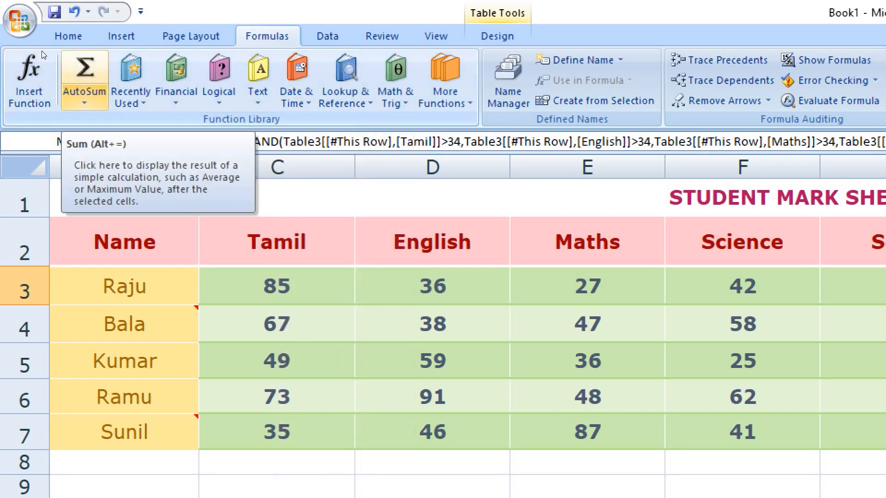
pyautogui.click(83, 101)
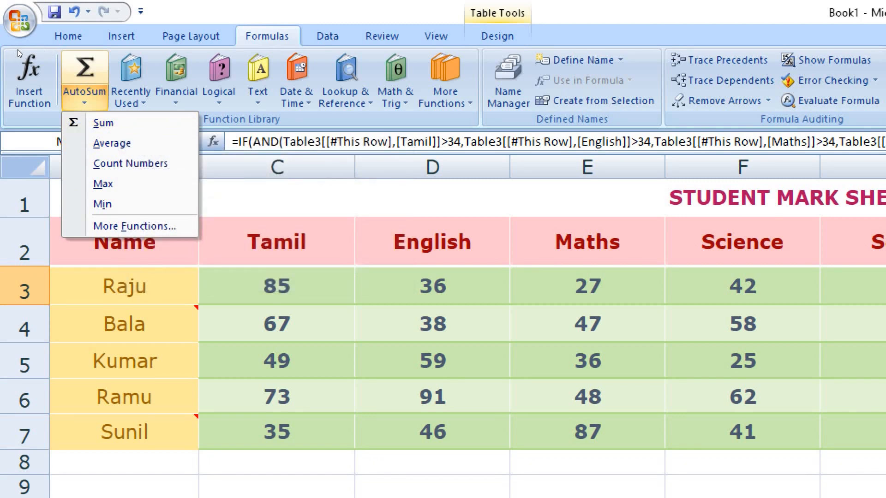
pyautogui.press('Escape')
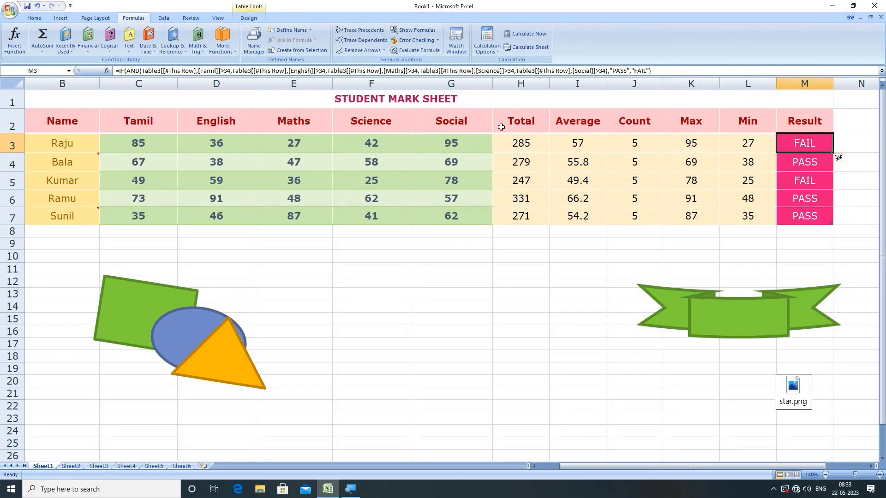
# - Clear the Total to Min results in H3:L7 and total the Tamil to Social marks in H3 with AutoSum's Sum
pyautogui.moveTo(525, 141); pyautogui.dragTo(712, 218)
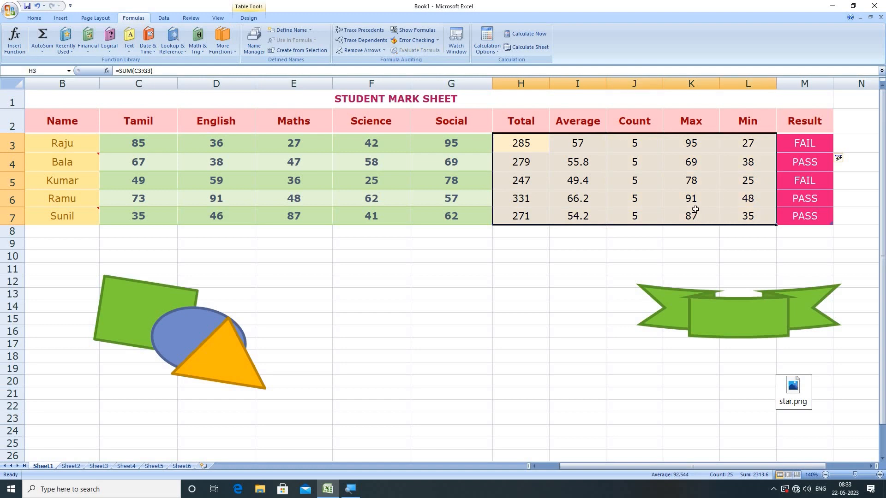
pyautogui.press('Delete')
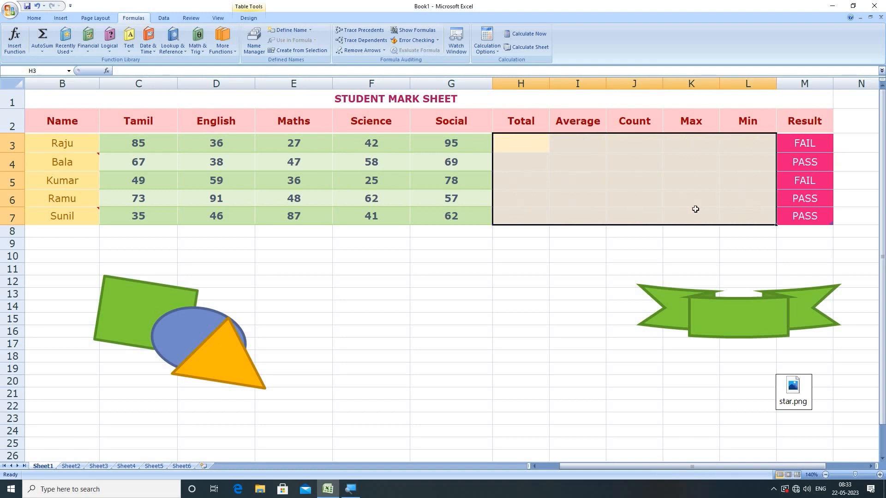
pyautogui.click(529, 147)
pyautogui.click(41, 54)
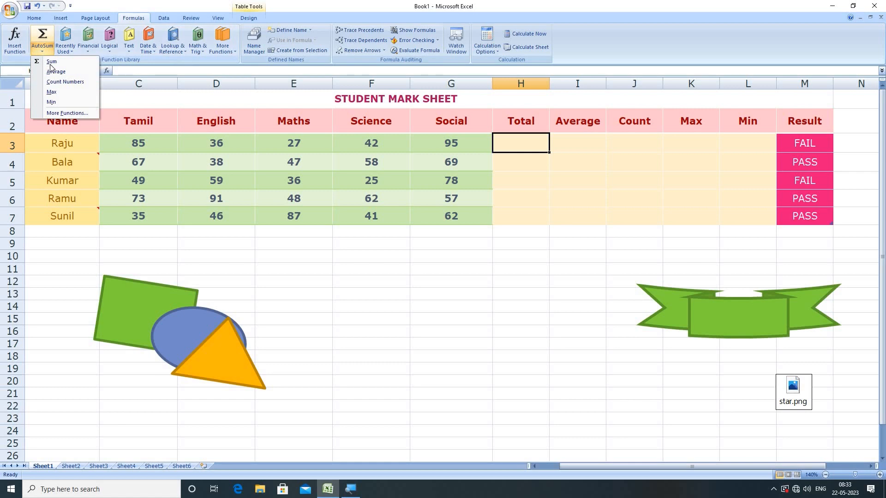
pyautogui.click(49, 61)
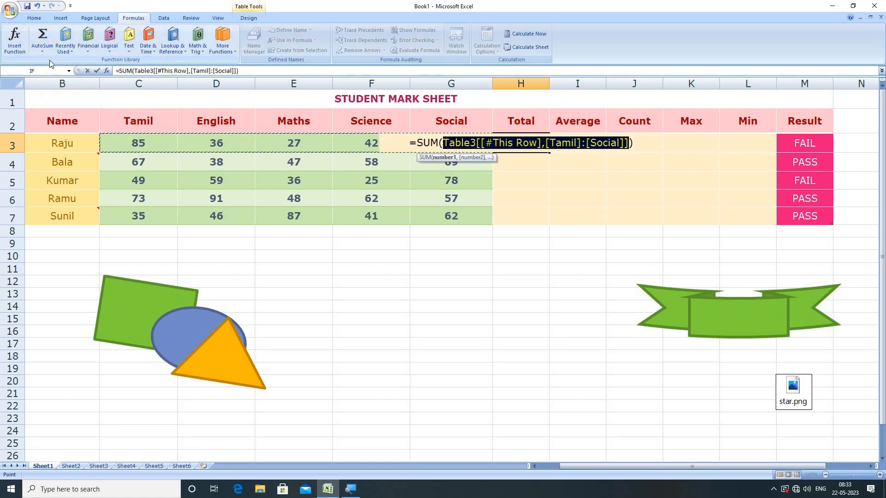
pyautogui.press('Return')
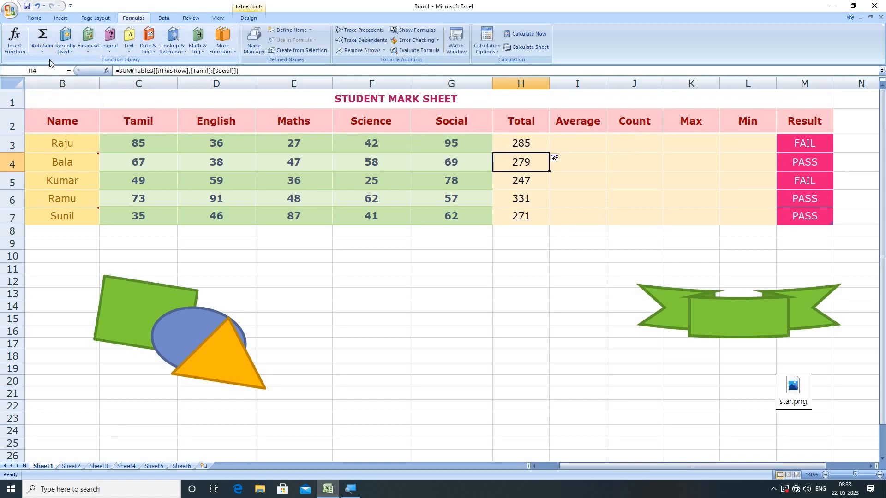
# - Use AutoSum's Average in Average cell I3 over the Tamil to Social marks, C3:G3
pyautogui.click(563, 143)
pyautogui.click(44, 52)
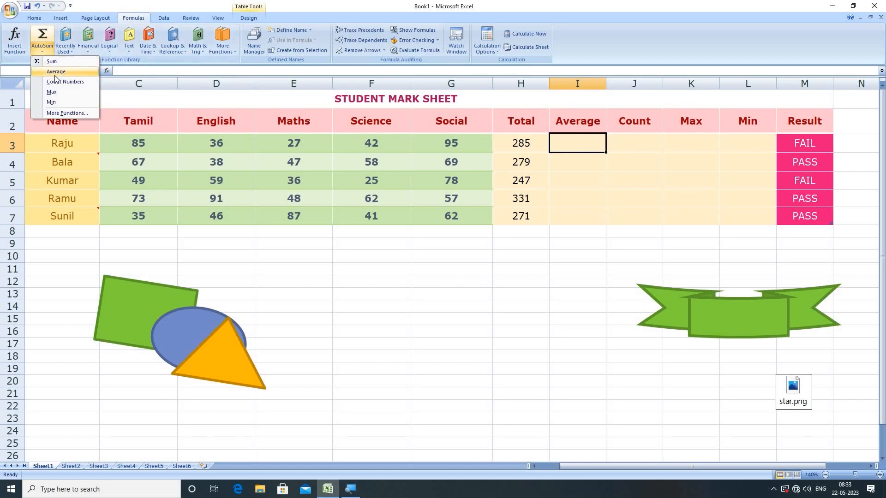
pyautogui.click(55, 72)
pyautogui.moveTo(138, 143); pyautogui.dragTo(446, 142)
pyautogui.press('Return')
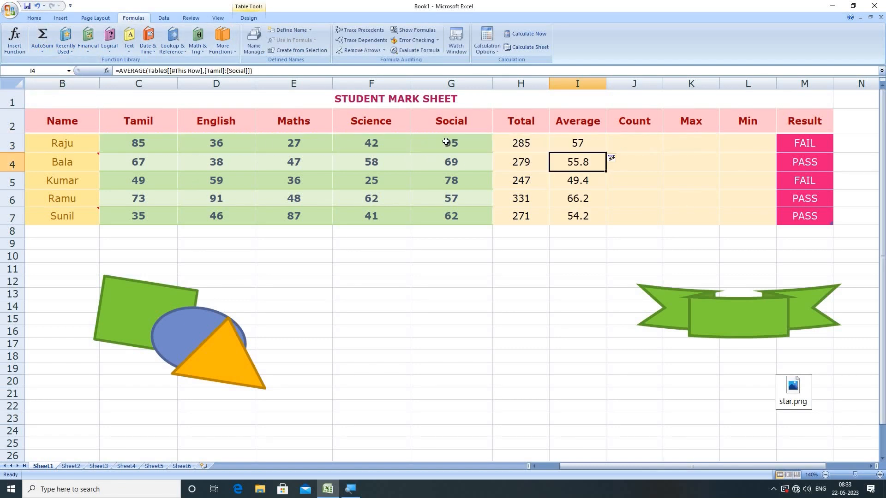
# - Use AutoSum's Count Numbers in Count cell J3 over the Tamil to Social marks, C3:G3
pyautogui.click(640, 146)
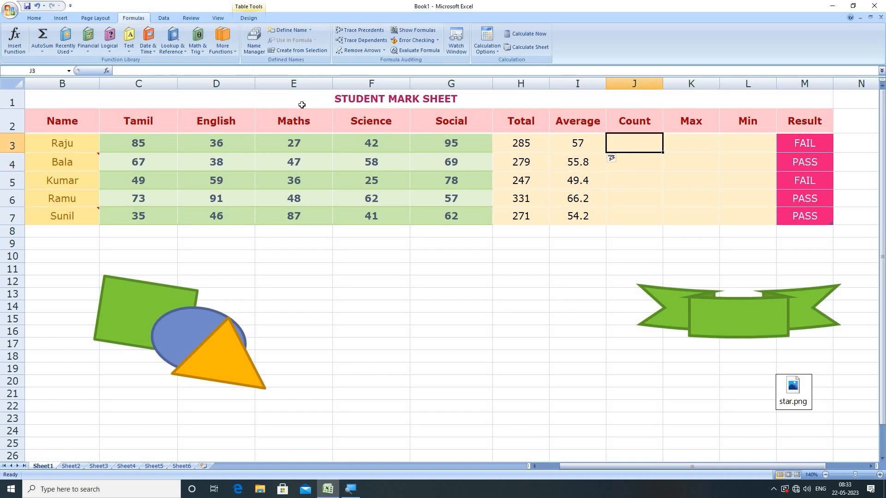
pyautogui.click(48, 53)
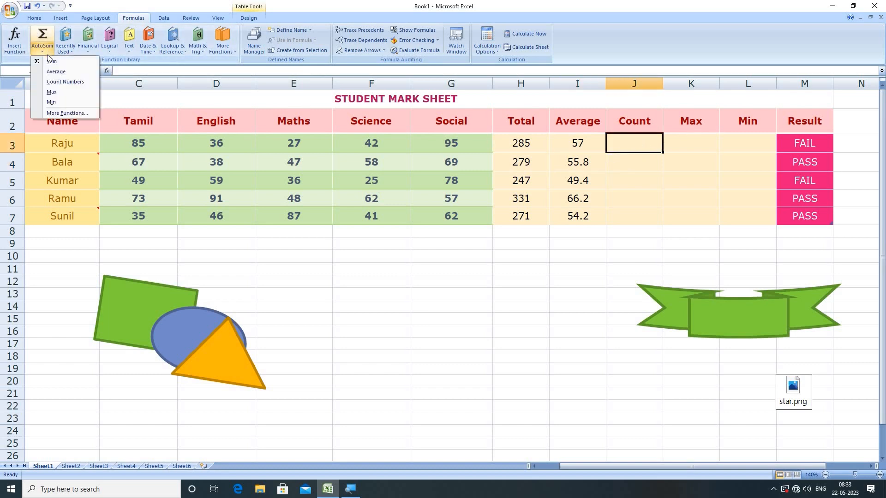
pyautogui.moveTo(158, 140); pyautogui.dragTo(448, 134)
pyautogui.press('Return')
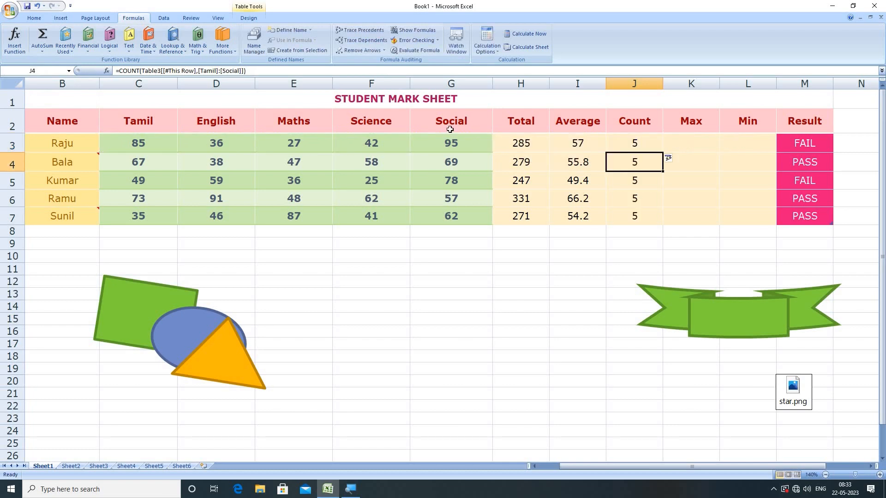
# - Use AutoSum's Max in Max cell K3 over the Tamil to Social marks, C3:G3
pyautogui.click(716, 148)
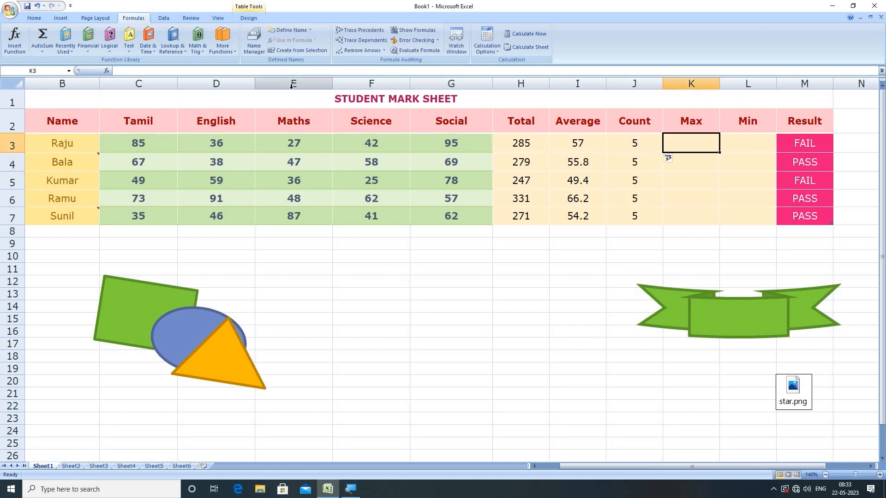
pyautogui.click(45, 51)
pyautogui.click(56, 94)
pyautogui.moveTo(148, 142); pyautogui.dragTo(440, 142)
pyautogui.press('Return')
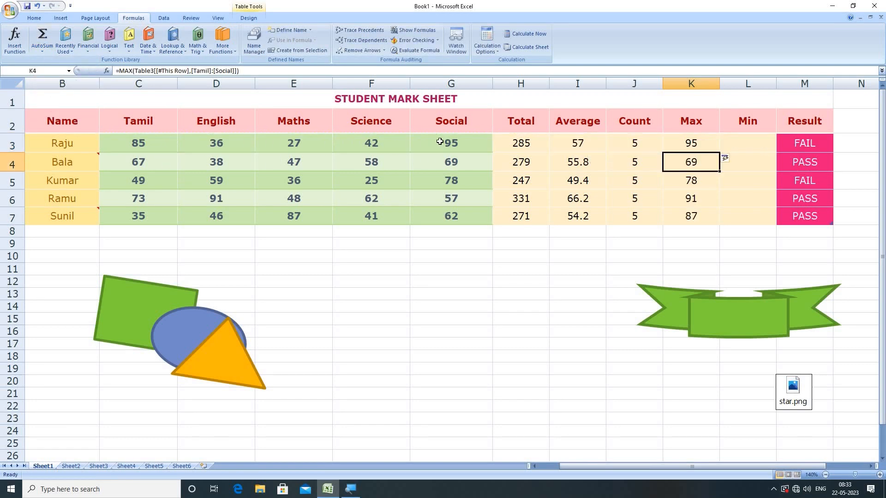
# - Use AutoSum's Min in Min cell L3 over the Tamil to Social marks, C3:G3
pyautogui.click(757, 150)
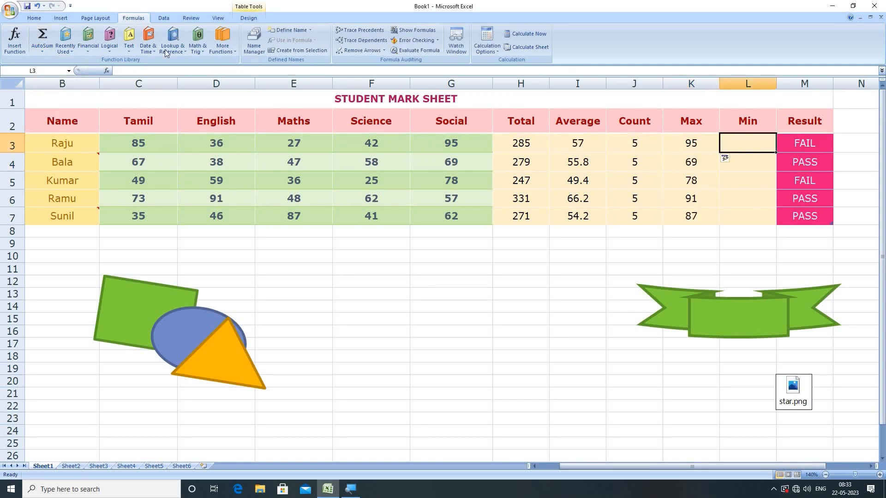
pyautogui.click(41, 51)
pyautogui.click(51, 103)
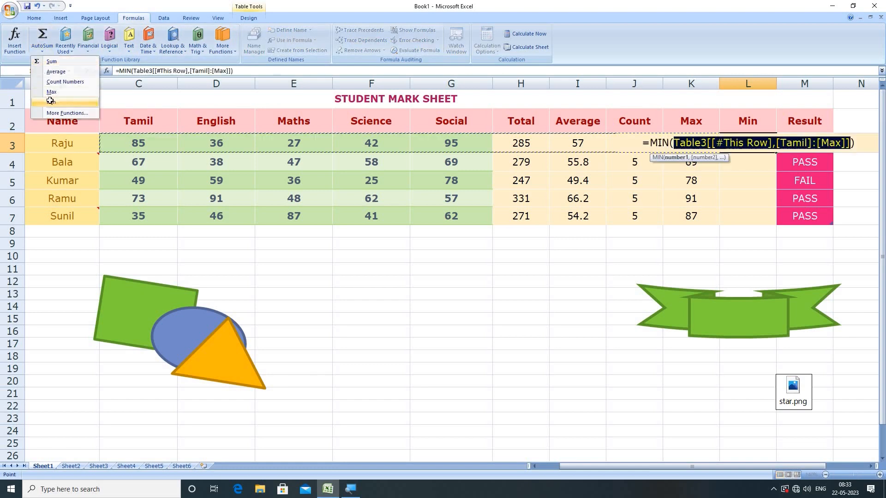
pyautogui.click(138, 143)
pyautogui.moveTo(257, 143); pyautogui.dragTo(413, 143)
pyautogui.press('Return')
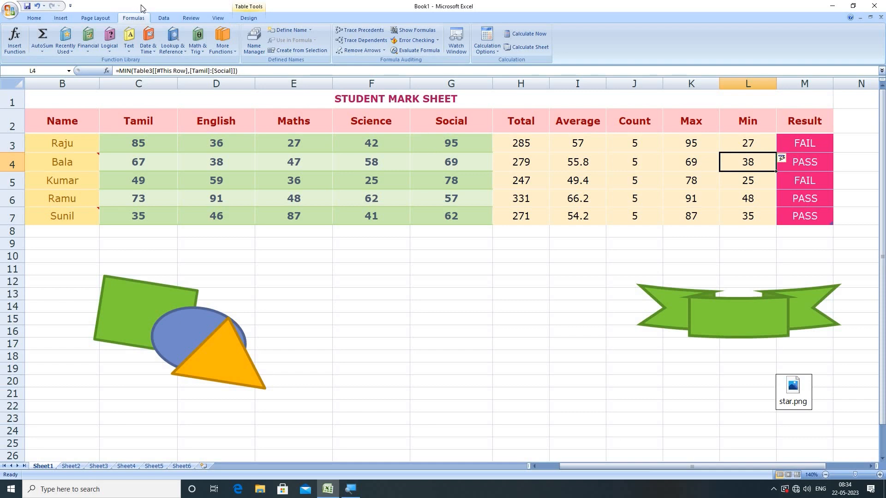
# - Review the Total, Average and Count formulas in row 3 and the list of recently used functions
pyautogui.click(534, 147)
pyautogui.click(585, 147)
pyautogui.click(639, 148)
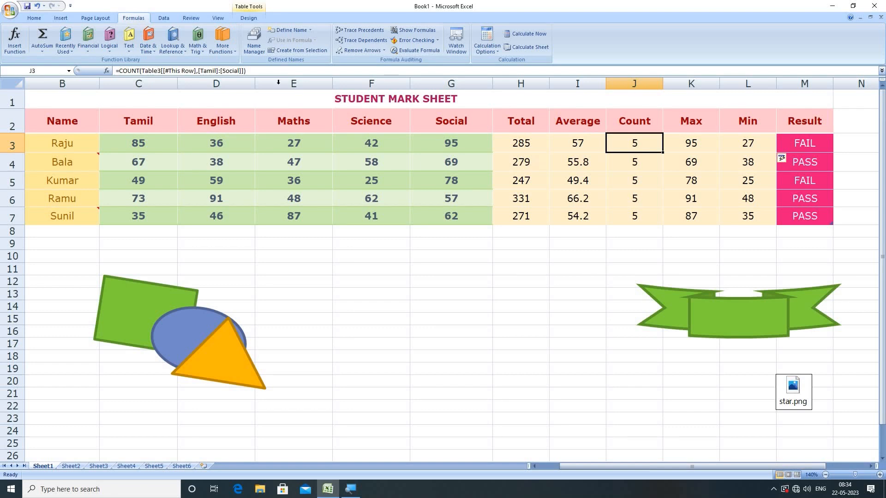
pyautogui.click(72, 53)
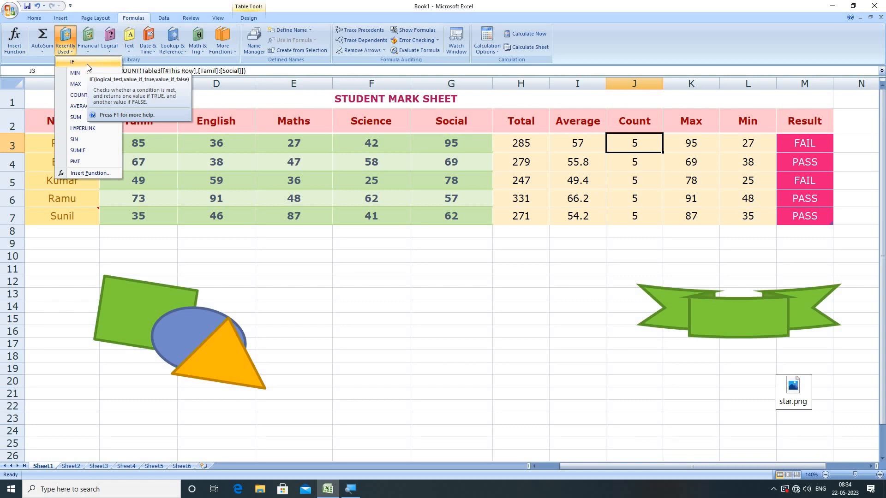
pyautogui.click(371, 304)
pyautogui.click(371, 305)
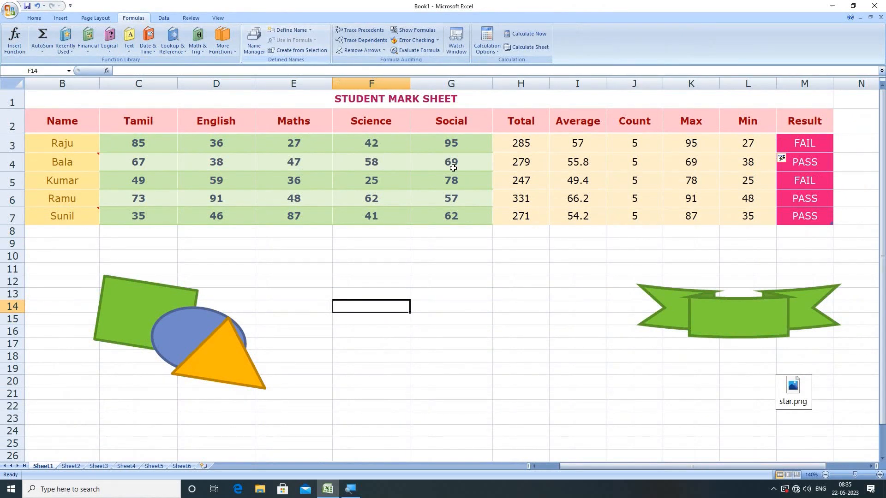
# - Clear the Total results in H3:H7
pyautogui.moveTo(523, 144); pyautogui.dragTo(524, 217)
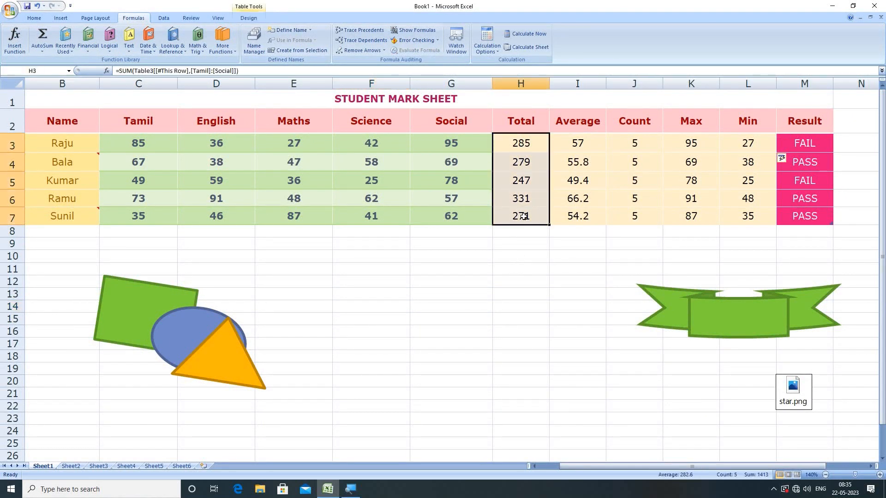
pyautogui.press('Delete')
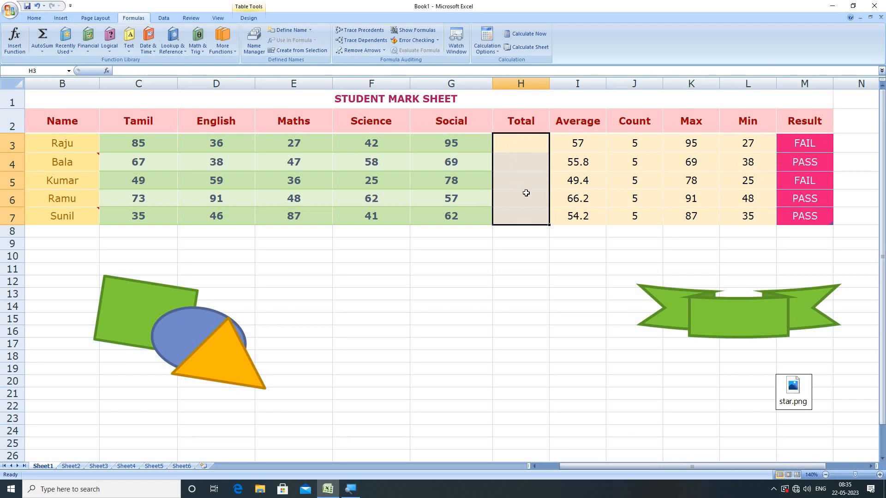
pyautogui.click(518, 148)
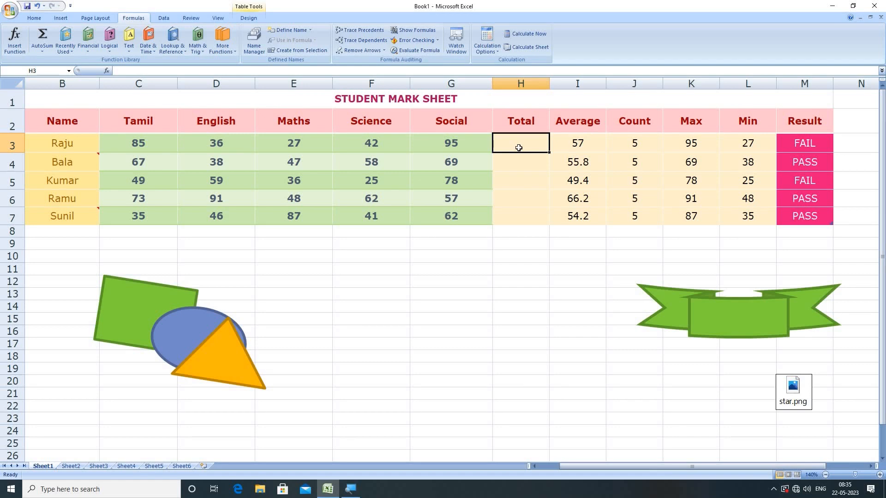
pyautogui.write('=SU')
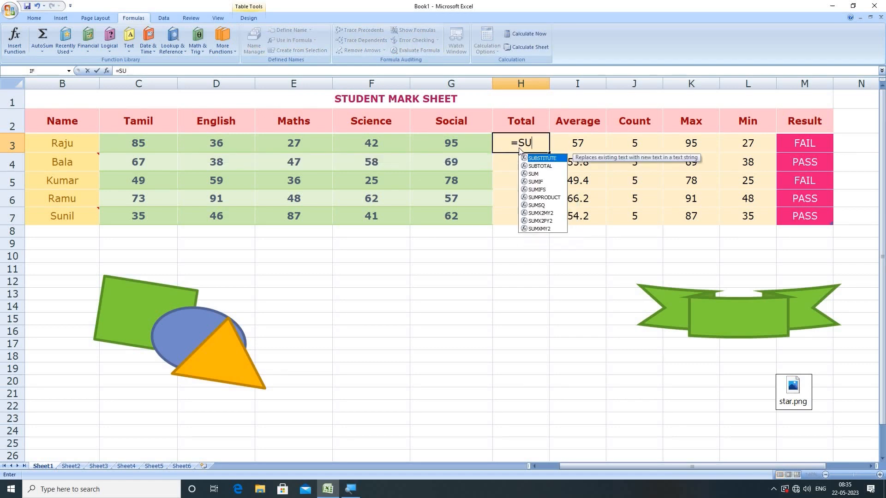
pyautogui.write('M(')
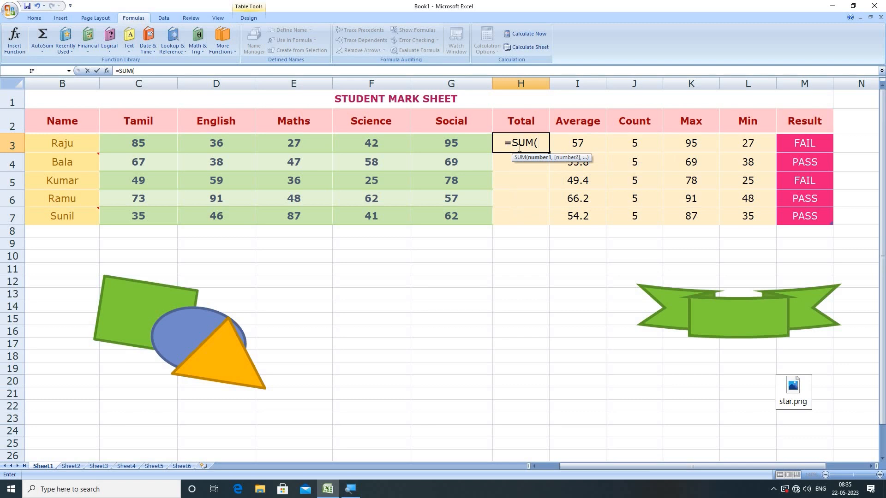
pyautogui.write('C3:G3')
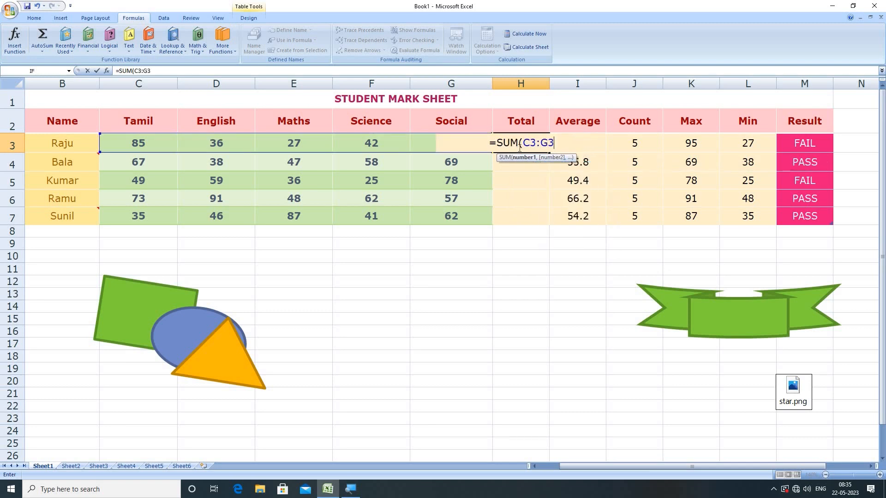
pyautogui.write(')')
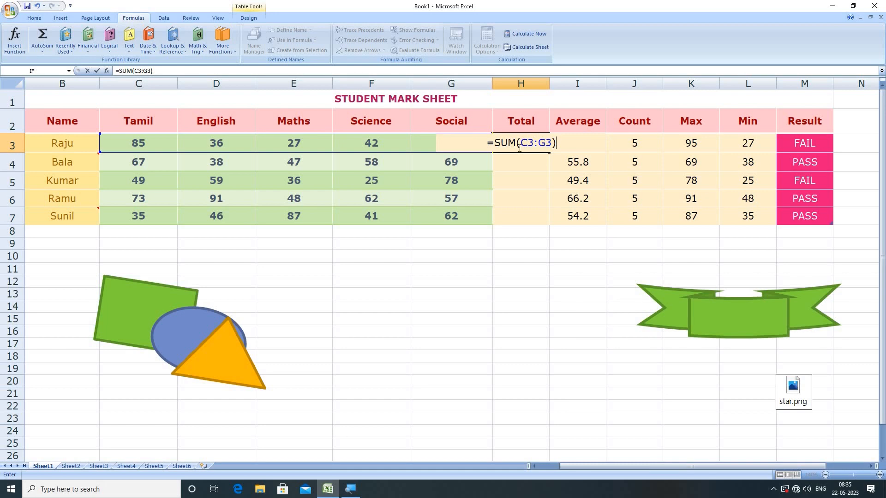
pyautogui.press('BackSpace')
pyautogui.press('BackSpace')
pyautogui.press('BackSpace')
pyautogui.press('BackSpace')
pyautogui.press('BackSpace')
pyautogui.press('BackSpace')
pyautogui.press('BackSpace')
pyautogui.press('BackSpace')
pyautogui.press('BackSpace')
pyautogui.press('BackSpace')
pyautogui.press('BackSpace')
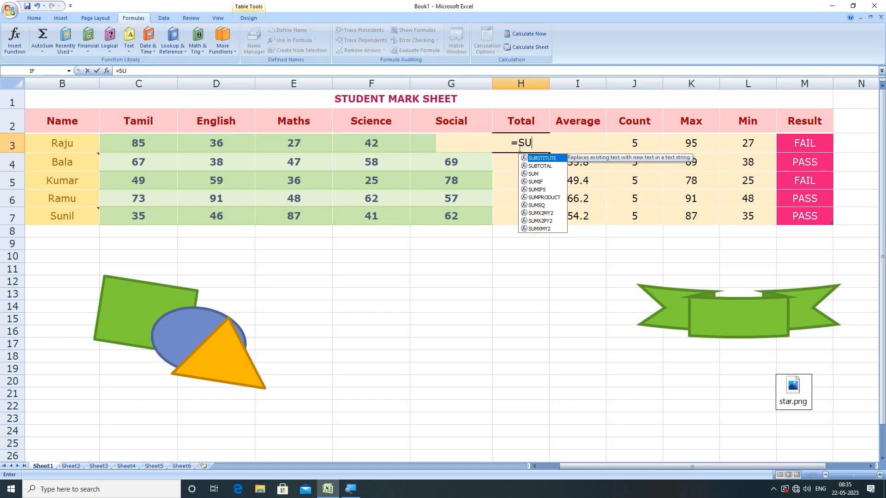
pyautogui.click(513, 286)
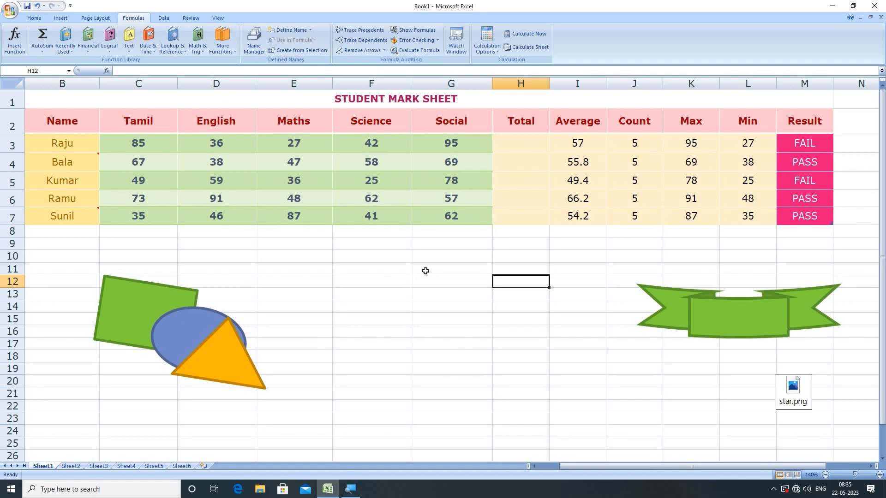
# - Define a workbook-scope name for the marks in C3:G3, using the suggested name of the row's student
pyautogui.click(156, 140)
pyautogui.moveTo(234, 143); pyautogui.dragTo(421, 151)
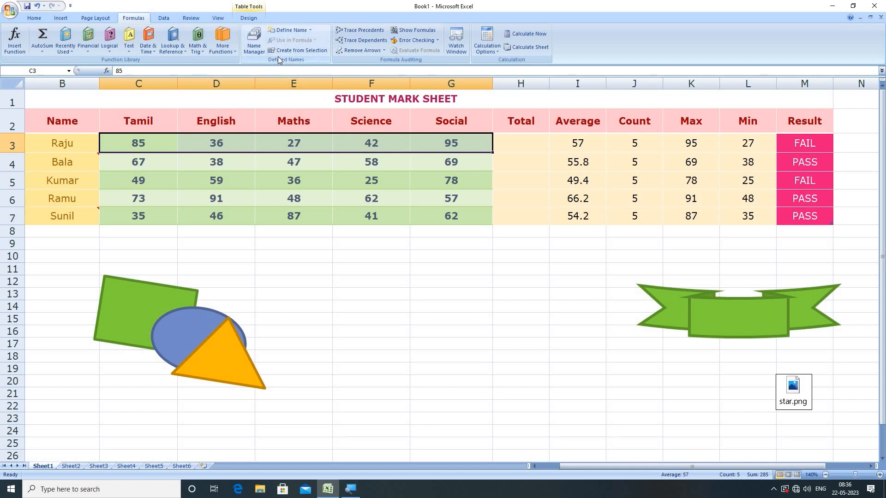
pyautogui.click(292, 31)
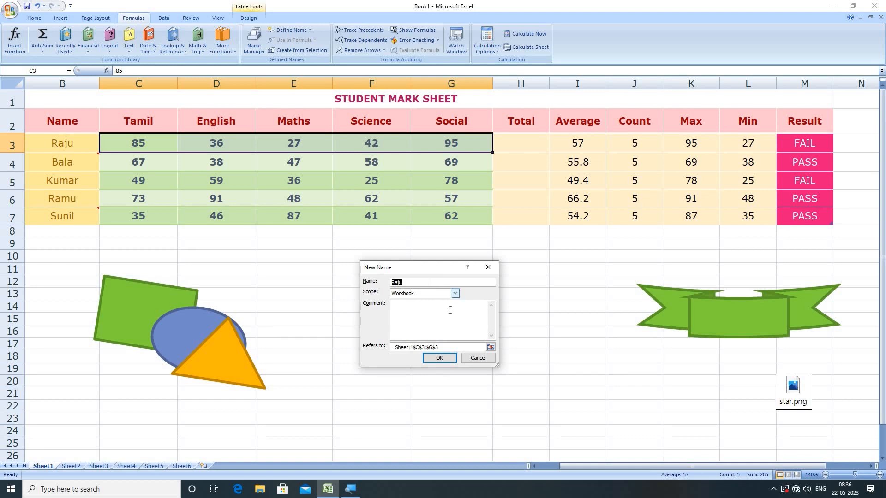
pyautogui.click(439, 358)
# - Define names for the marks in C4:G4 and C5:G5, each using its suggested student name
pyautogui.moveTo(135, 161); pyautogui.dragTo(450, 162)
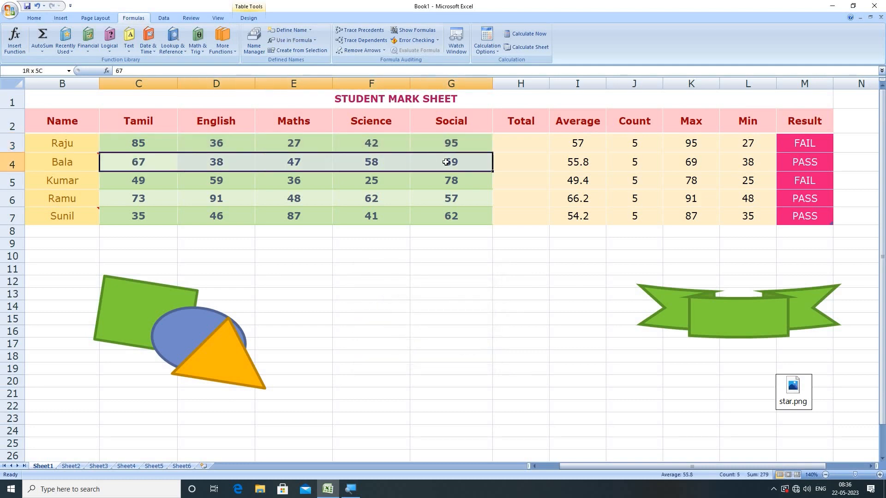
pyautogui.click(280, 29)
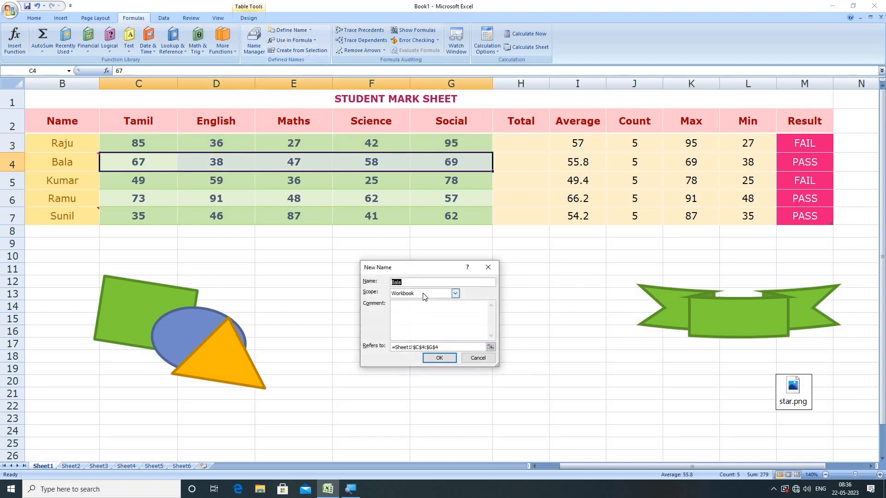
pyautogui.click(440, 360)
pyautogui.moveTo(165, 185); pyautogui.dragTo(465, 179)
pyautogui.click(298, 30)
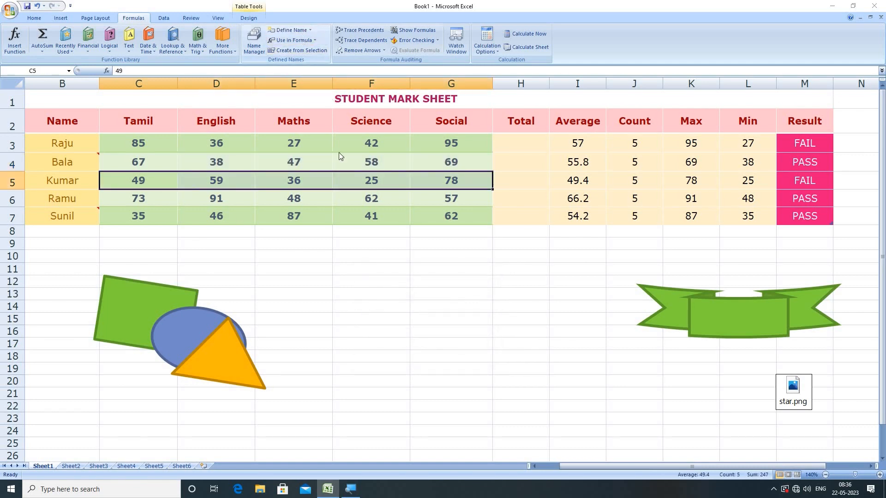
pyautogui.click(439, 355)
# - Define names for the marks in C6:G6 and C7:G7, each using its suggested student name
pyautogui.moveTo(123, 199); pyautogui.dragTo(463, 191)
pyautogui.click(291, 30)
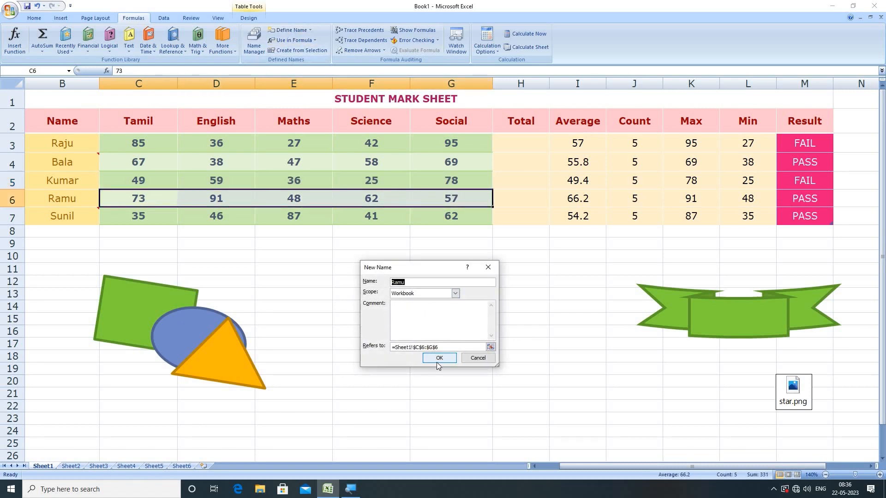
pyautogui.click(436, 361)
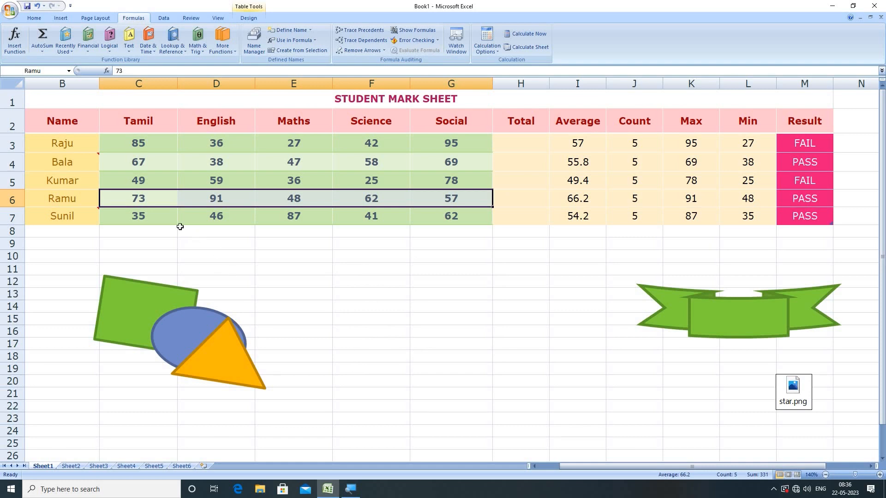
pyautogui.moveTo(158, 217); pyautogui.dragTo(456, 221)
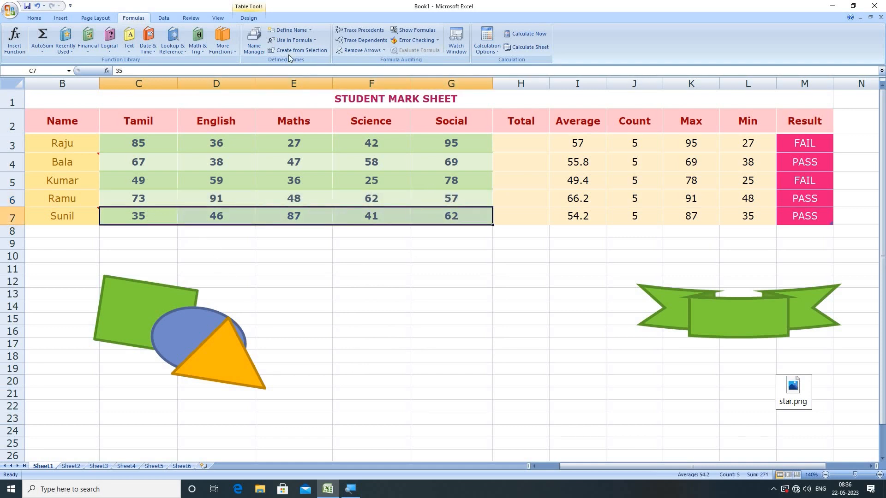
pyautogui.click(290, 30)
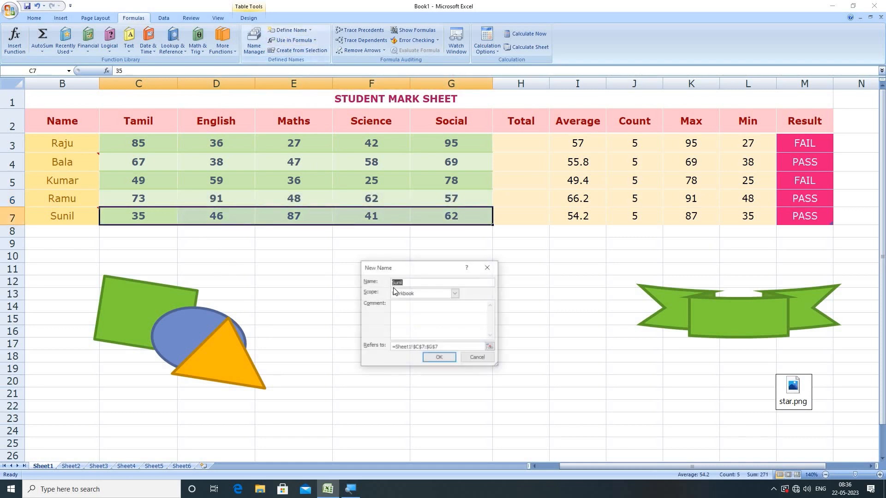
pyautogui.click(440, 358)
pyautogui.click(445, 347)
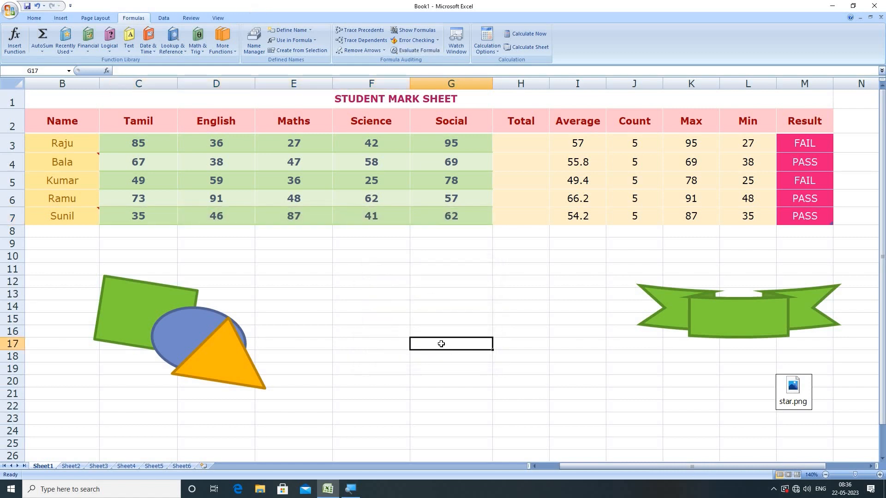
# - Total the named range C3:G3 in Total cell H3 with AutoSum's Sum
pyautogui.click(515, 142)
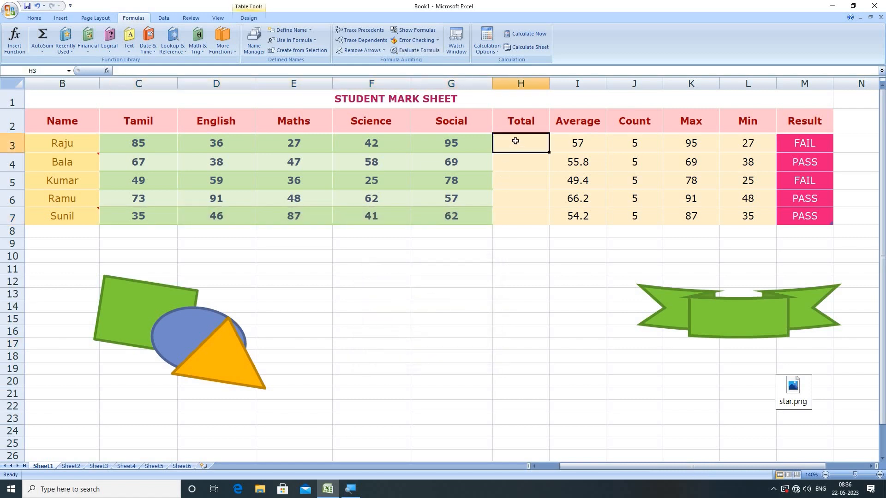
pyautogui.click(42, 52)
pyautogui.click(50, 62)
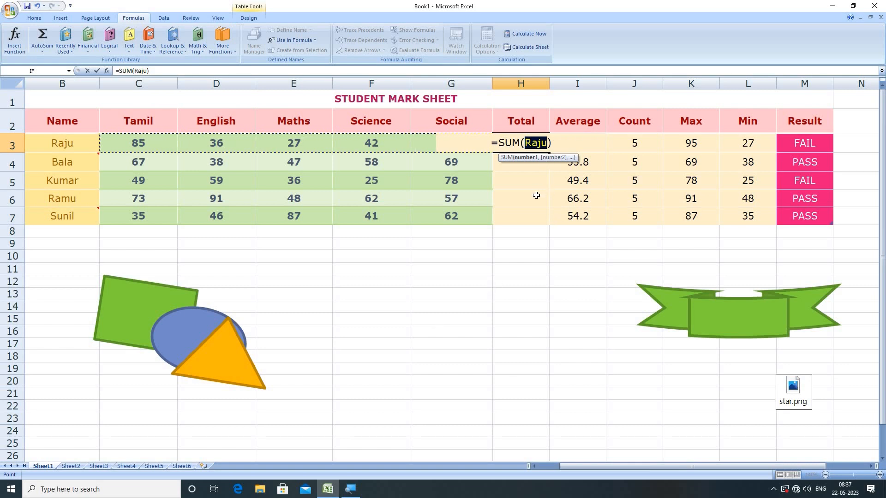
pyautogui.press('Return')
# - Clear the auto-filled totals in H4:H7 and total the named range C4:G4 in H4 with AutoSum's Sum
pyautogui.moveTo(522, 164); pyautogui.dragTo(529, 212)
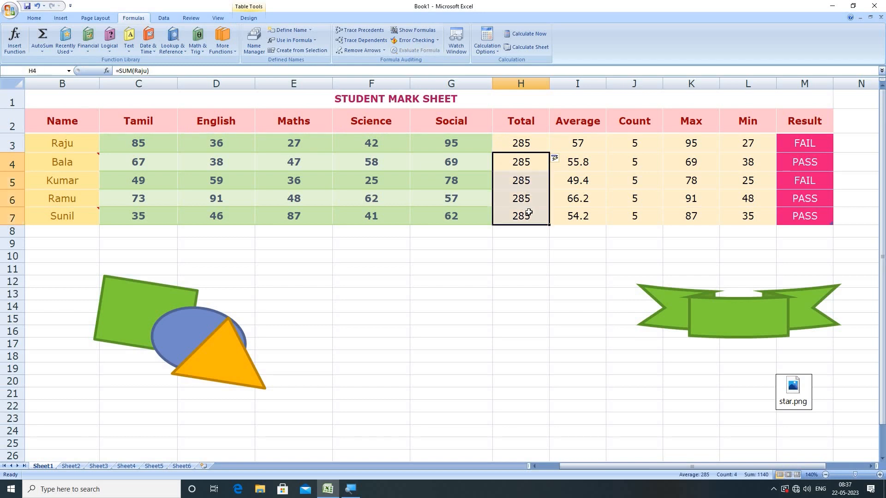
pyautogui.press('Delete')
pyautogui.click(523, 165)
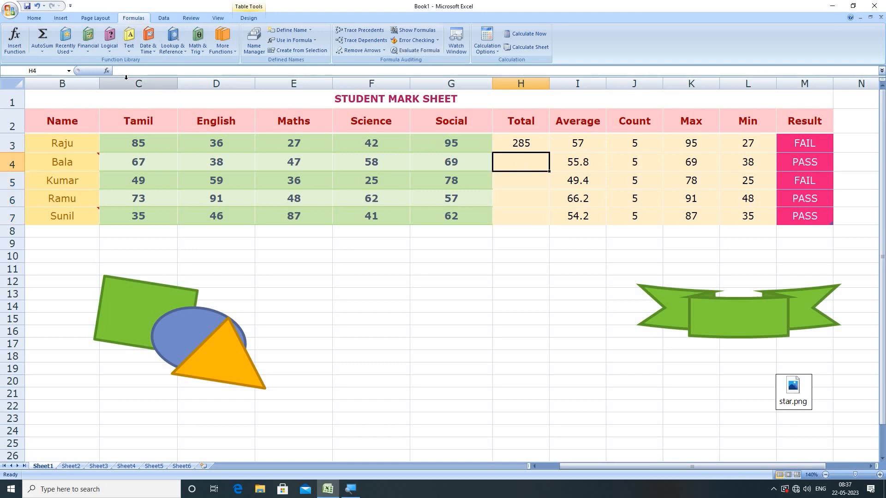
pyautogui.click(42, 53)
pyautogui.click(46, 60)
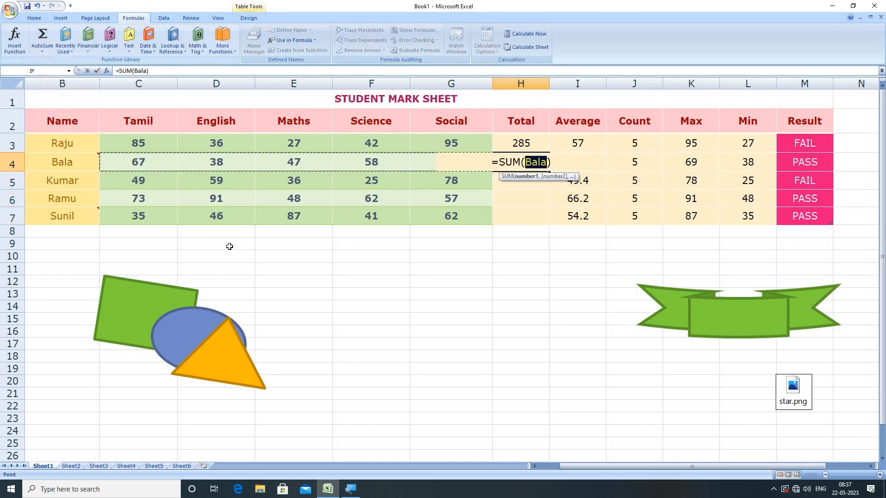
pyautogui.press('Return')
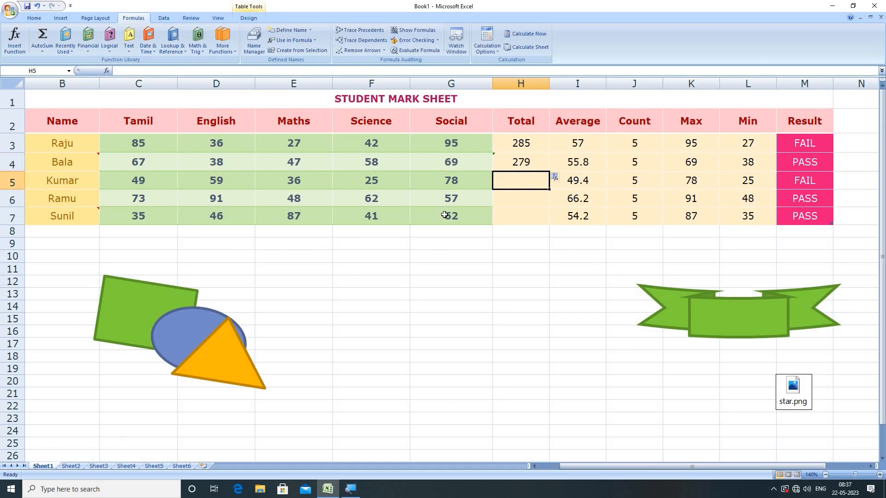
# - Apply AutoSum's Sum in Total cell H5 with the range it proposes, H3:H4
pyautogui.click(42, 52)
pyautogui.click(48, 62)
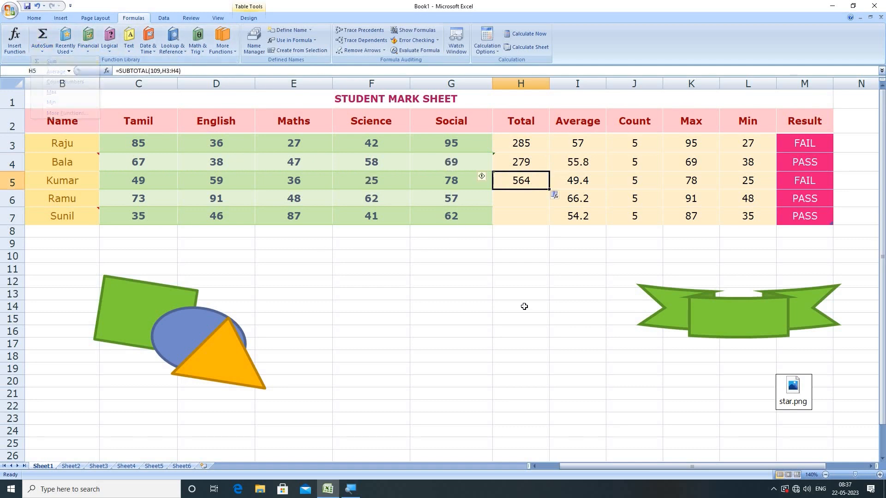
pyautogui.press('Return')
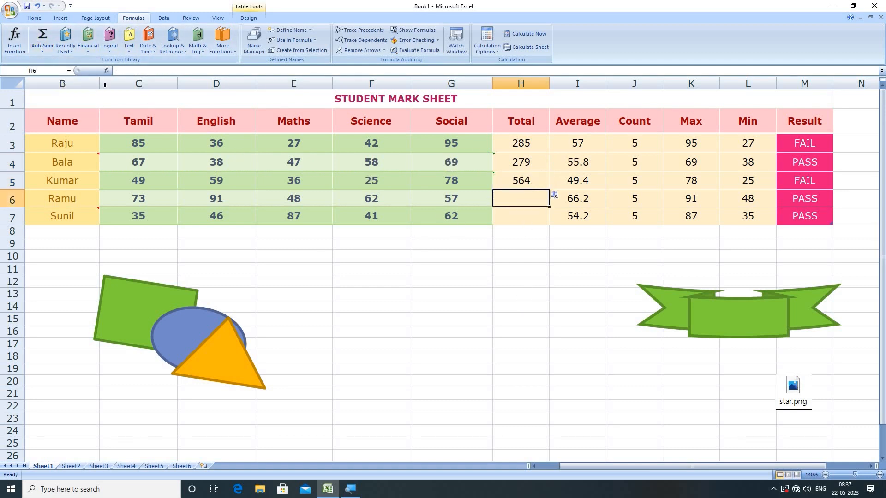
# - Total the named ranges C6:G6 and C7:G7 in Total cells H6 and H7 with AutoSum's Sum
pyautogui.click(42, 51)
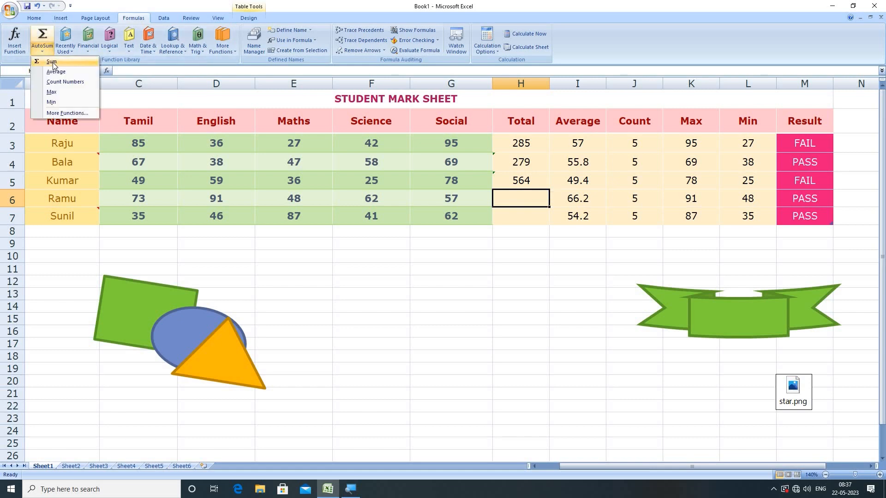
pyautogui.click(52, 61)
pyautogui.press('Return')
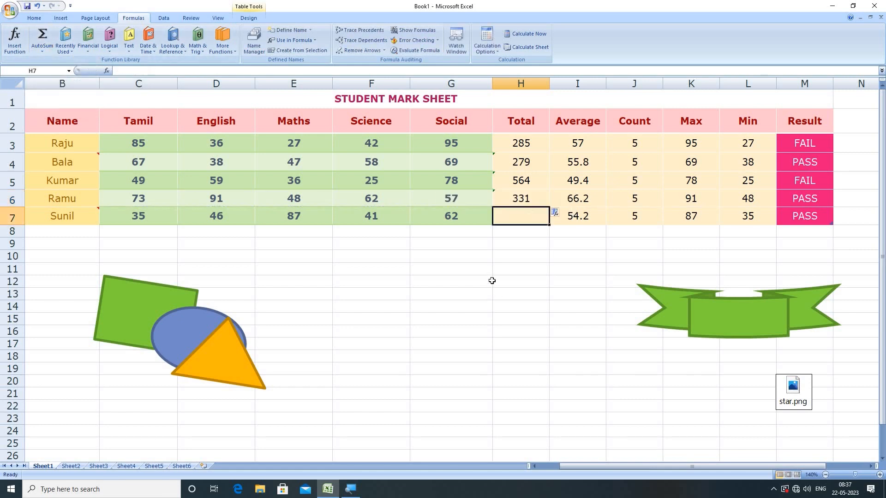
pyautogui.click(51, 54)
pyautogui.click(56, 62)
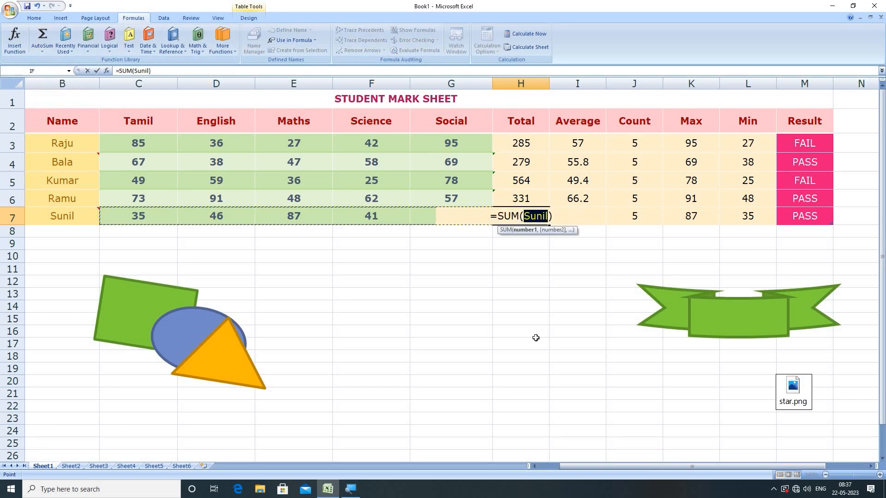
pyautogui.press('Return')
# - Clear the total in H5 and apply AutoSum's Sum there again
pyautogui.click(511, 179)
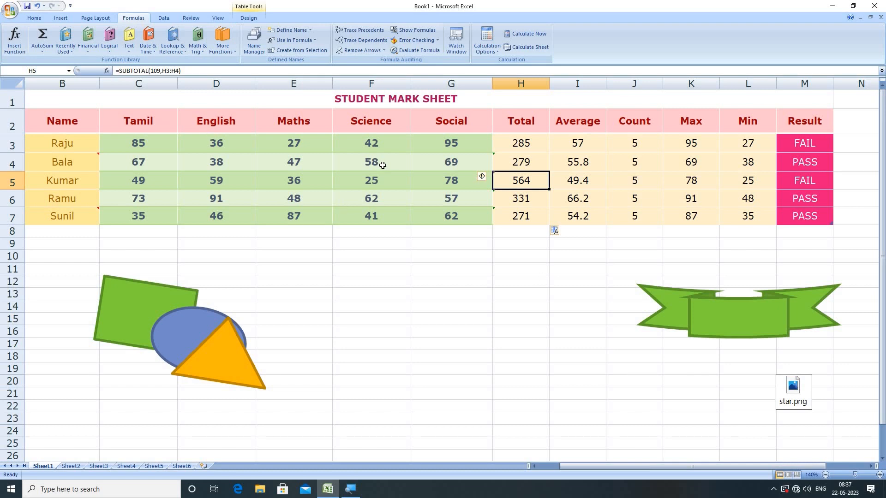
pyautogui.moveTo(155, 181); pyautogui.dragTo(448, 183)
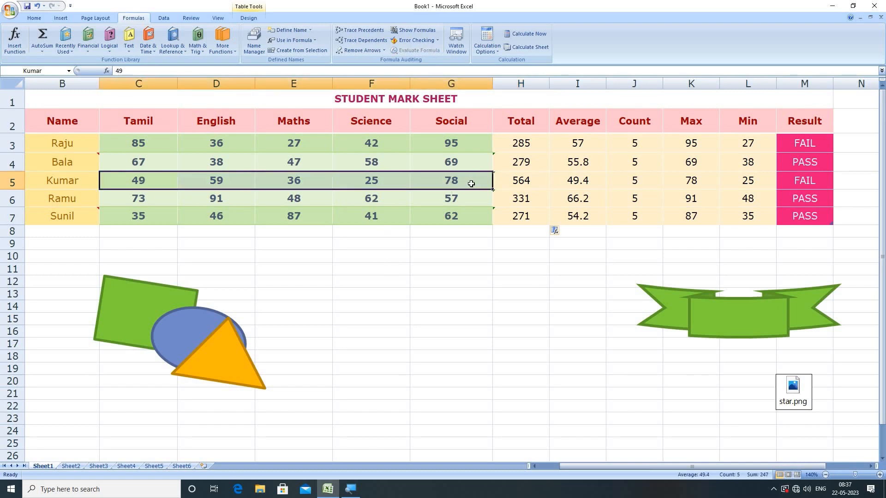
pyautogui.click(526, 175)
pyautogui.press('Delete')
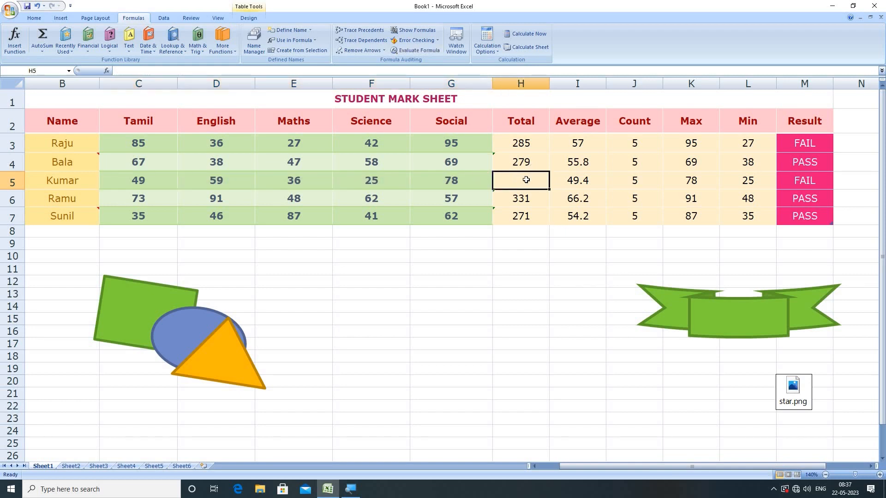
pyautogui.click(43, 52)
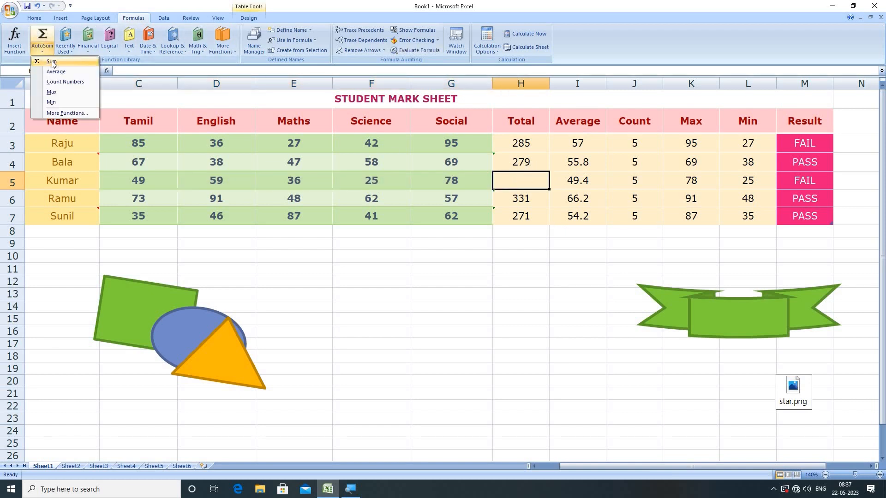
pyautogui.click(51, 62)
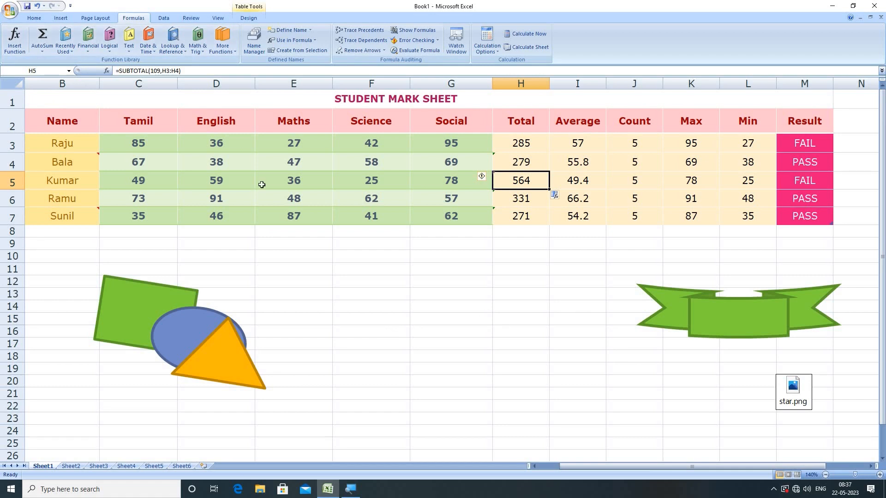
# - Erase the SUBTOTAL formula from Total cell H5, leaving the cell empty
pyautogui.click(203, 72)
pyautogui.press('BackSpace')
pyautogui.press('BackSpace')
pyautogui.press('BackSpace')
pyautogui.press('BackSpace')
pyautogui.press('BackSpace')
pyautogui.press('BackSpace')
pyautogui.press('BackSpace')
pyautogui.press('BackSpace')
pyautogui.press('BackSpace')
pyautogui.press('BackSpace')
pyautogui.press('BackSpace')
pyautogui.press('BackSpace')
pyautogui.press('BackSpace')
pyautogui.press('BackSpace')
pyautogui.press('BackSpace')
pyautogui.press('BackSpace')
pyautogui.press('BackSpace')
pyautogui.press('BackSpace')
pyautogui.press('BackSpace')
pyautogui.press('BackSpace')
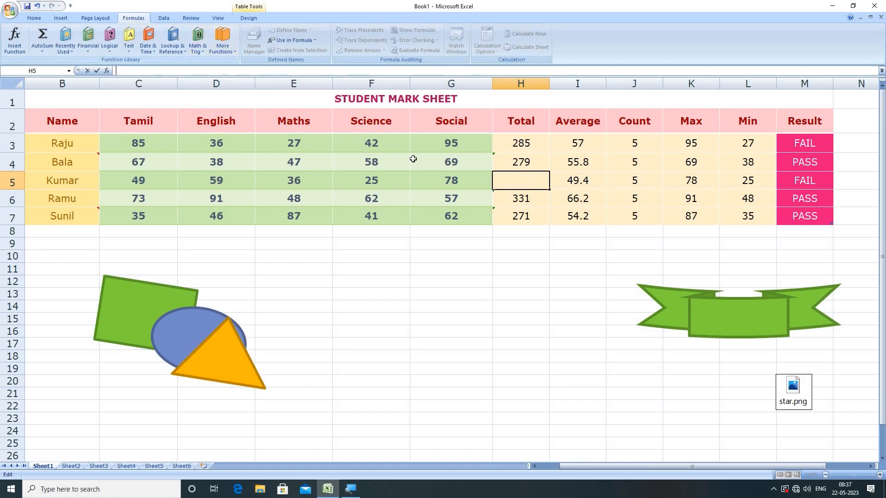
pyautogui.click(506, 306)
pyautogui.click(511, 183)
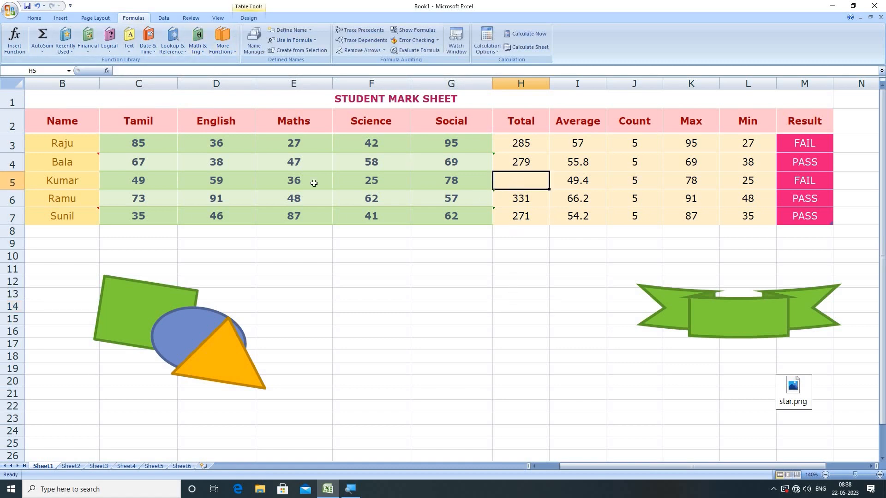
pyautogui.click(543, 336)
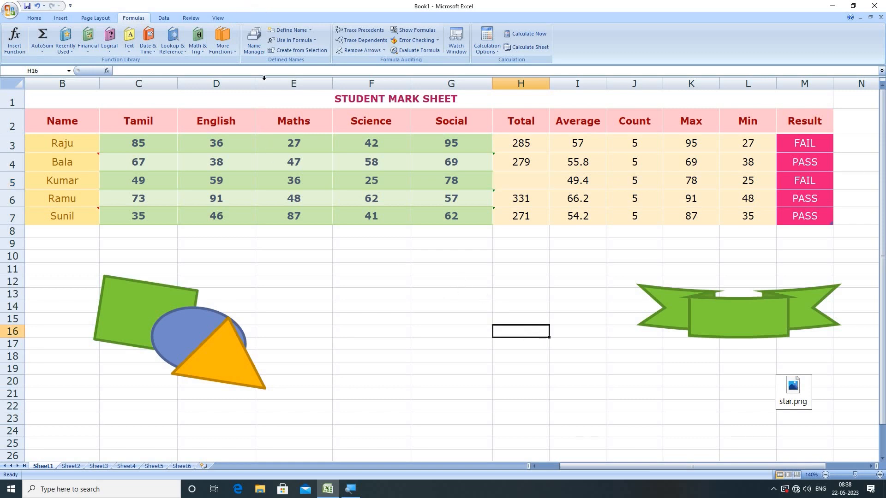
# - Review the defined names and their values in the Name Manager, including the New Name form, without adding a name
pyautogui.click(253, 47)
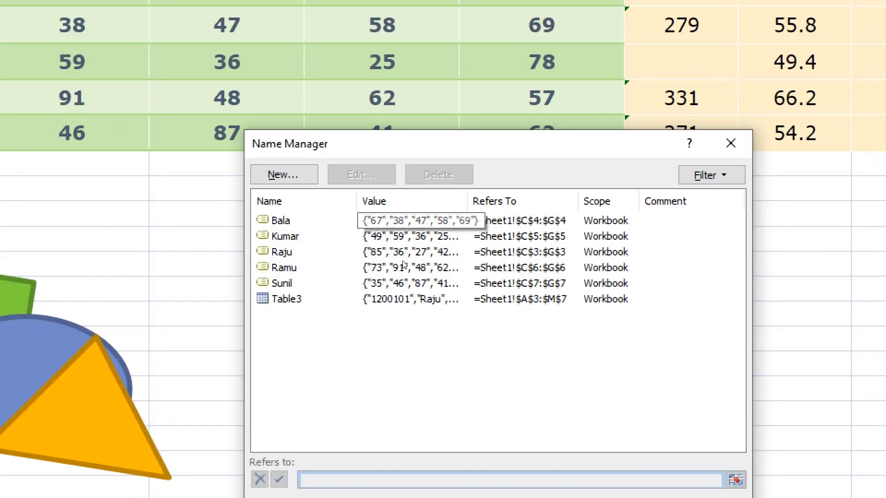
pyautogui.moveTo(467, 201); pyautogui.dragTo(497, 201)
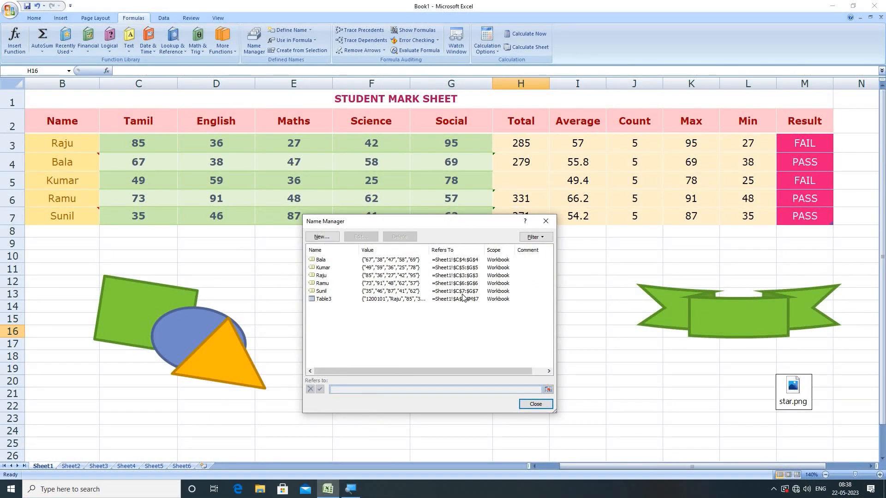
pyautogui.click(326, 237)
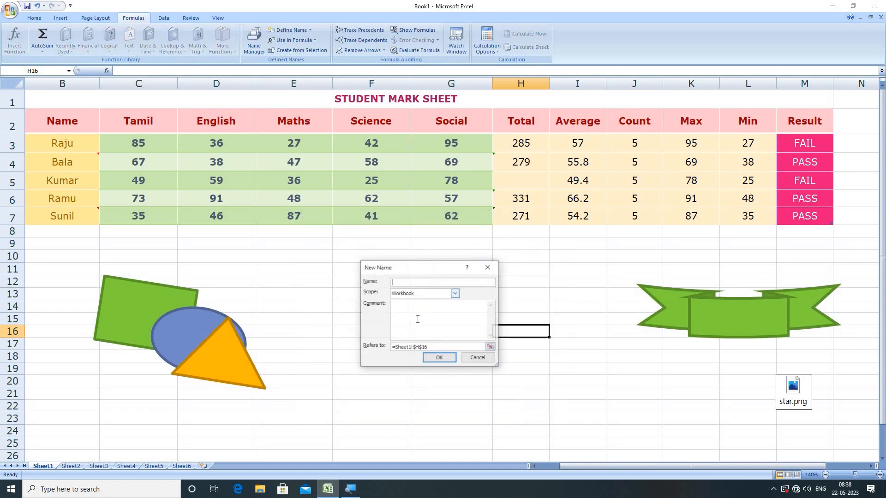
pyautogui.click(478, 358)
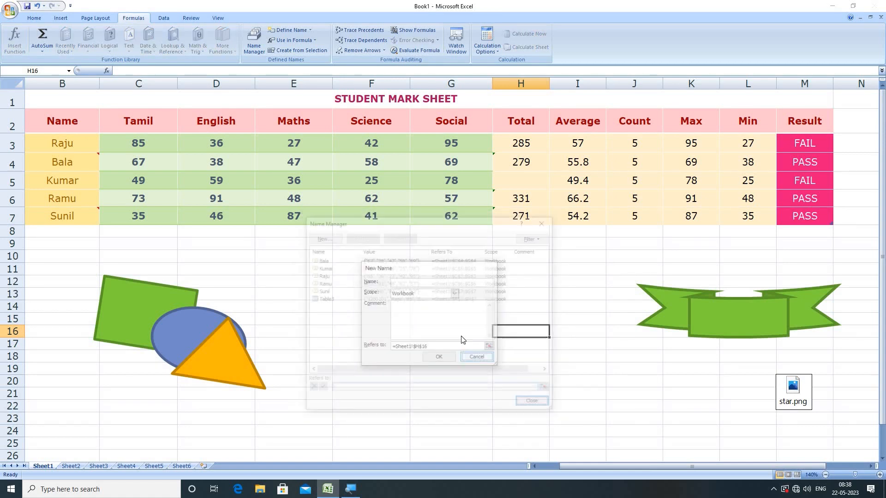
pyautogui.click(533, 405)
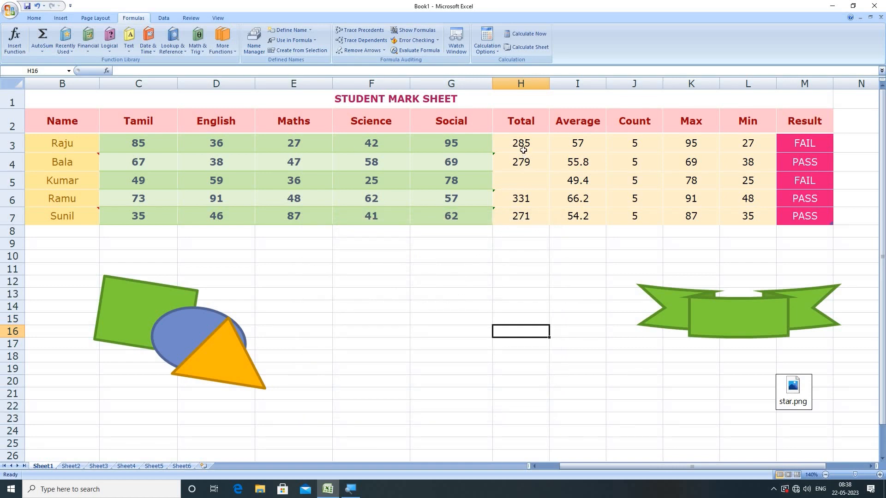
# - Clear all the totals in H3:H7
pyautogui.moveTo(523, 147); pyautogui.dragTo(535, 215)
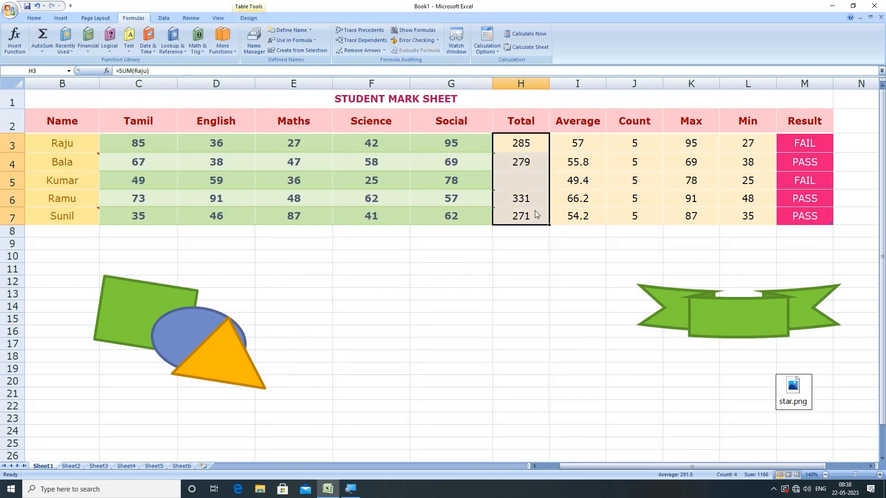
pyautogui.press('Delete')
pyautogui.click(518, 145)
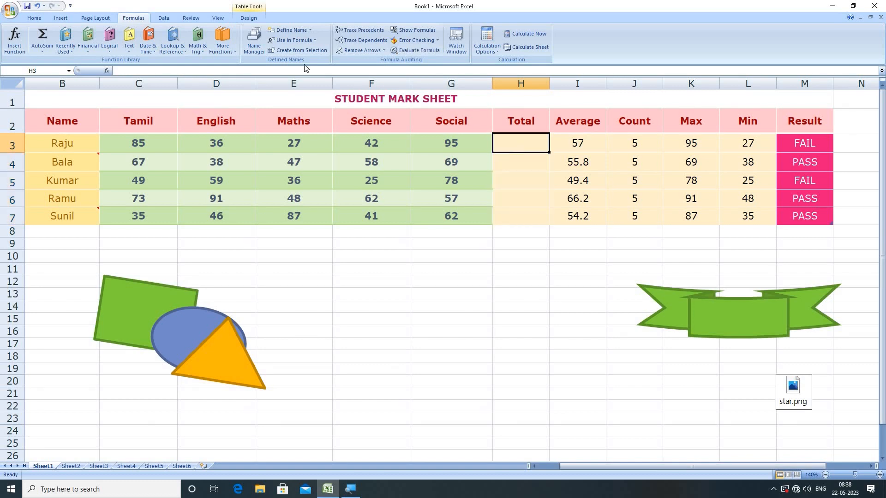
# - Enter a SUM formula in Total cell H3, inserting the defined name for C3:G3 with Use in Formula
pyautogui.click(312, 39)
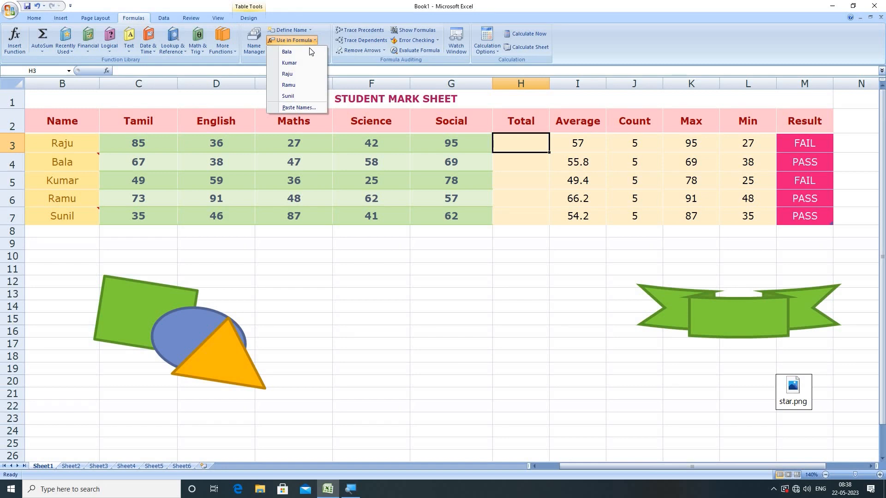
pyautogui.click(521, 146)
pyautogui.write('=SUM')
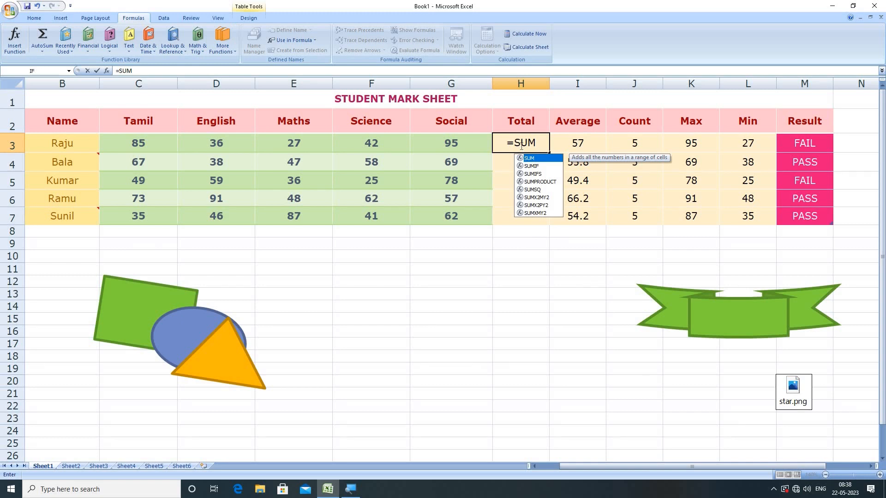
pyautogui.write('(')
pyautogui.click(310, 39)
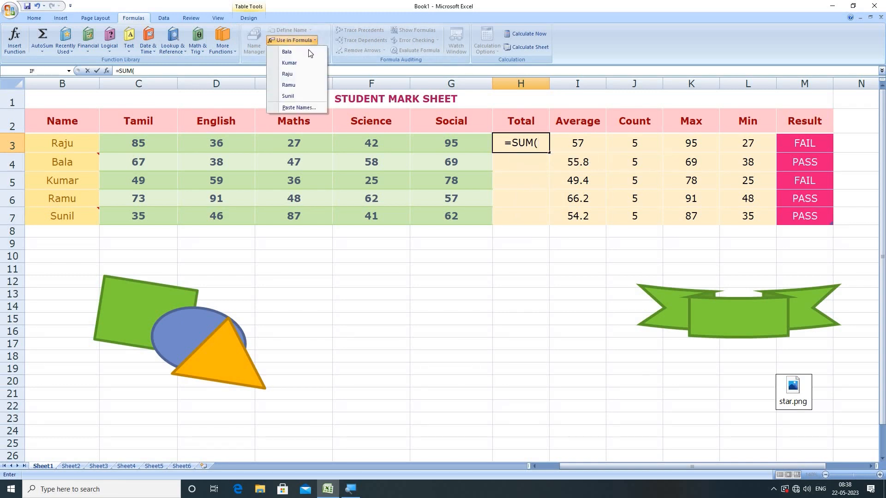
pyautogui.click(306, 74)
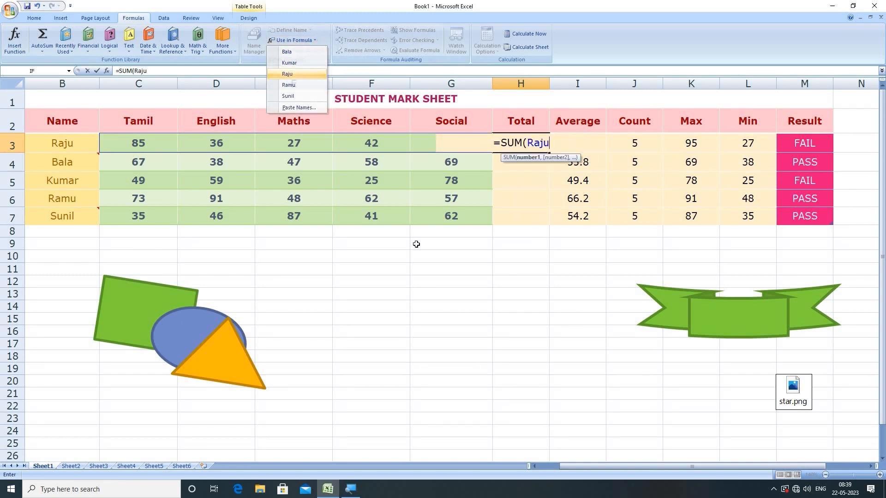
pyautogui.write(')')
pyautogui.press('Return')
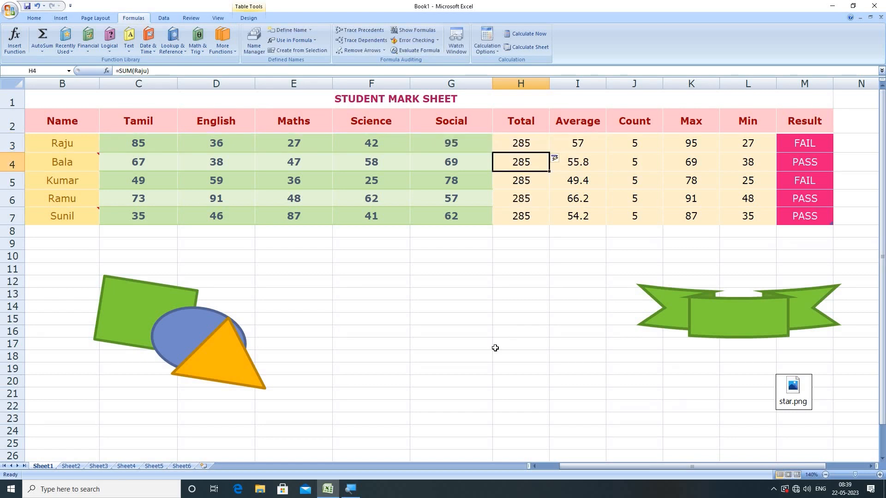
# - Clear the auto-filled totals in H4:H7 and insert the SUM function in H4 with the defined name for C4:G4 as Number1
pyautogui.moveTo(523, 166); pyautogui.dragTo(524, 216)
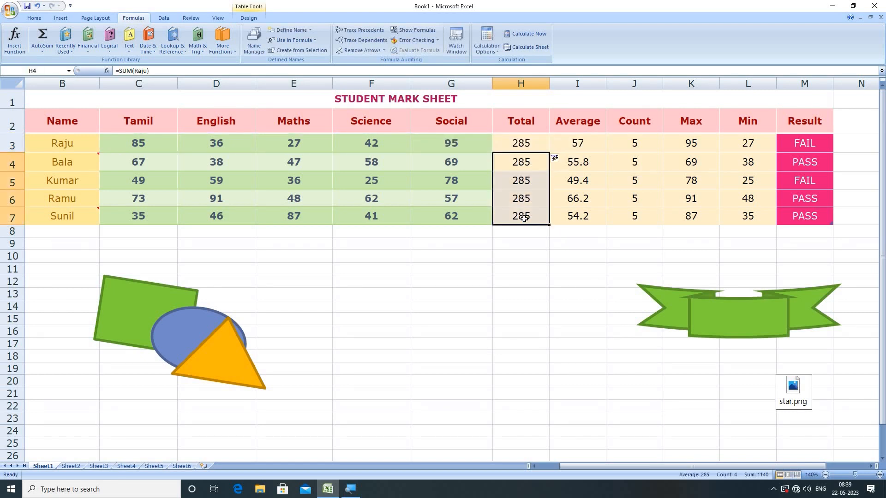
pyautogui.press('Delete')
pyautogui.click(516, 165)
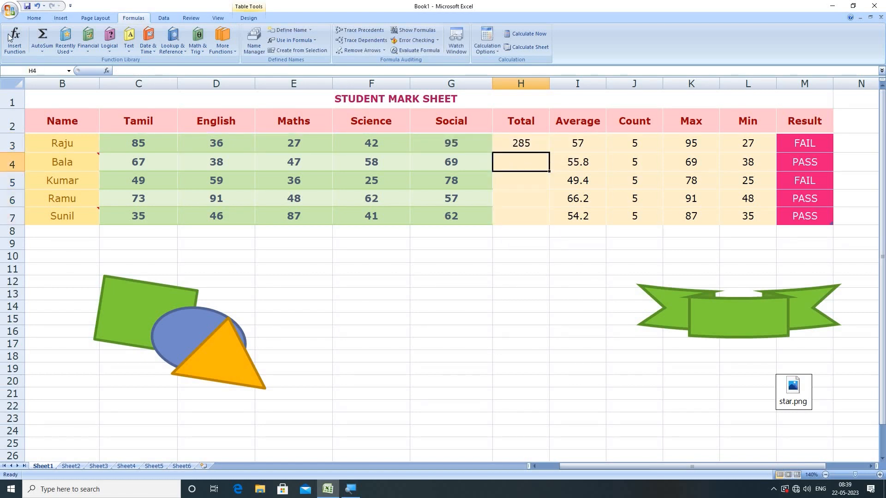
pyautogui.click(22, 51)
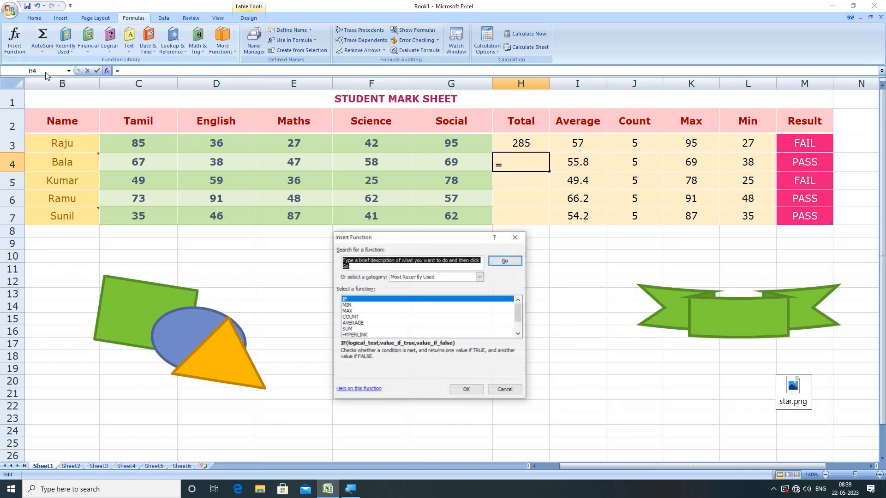
pyautogui.click(357, 329)
pyautogui.press('Return')
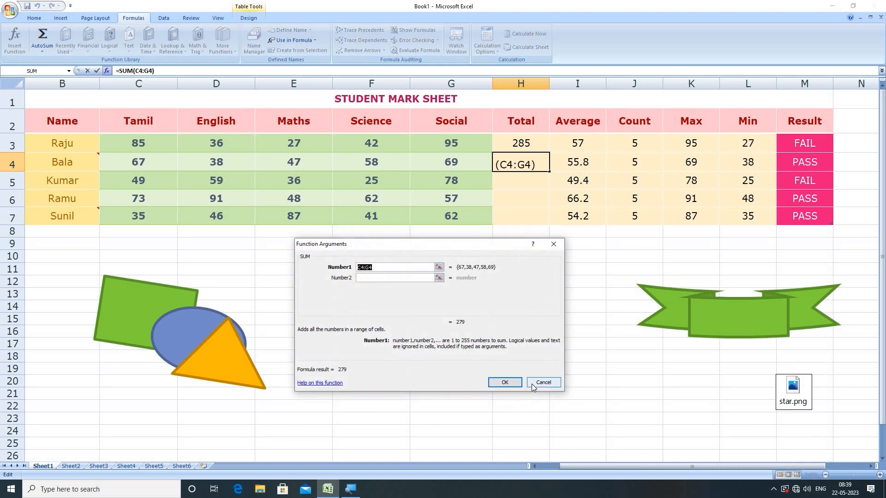
pyautogui.click(315, 40)
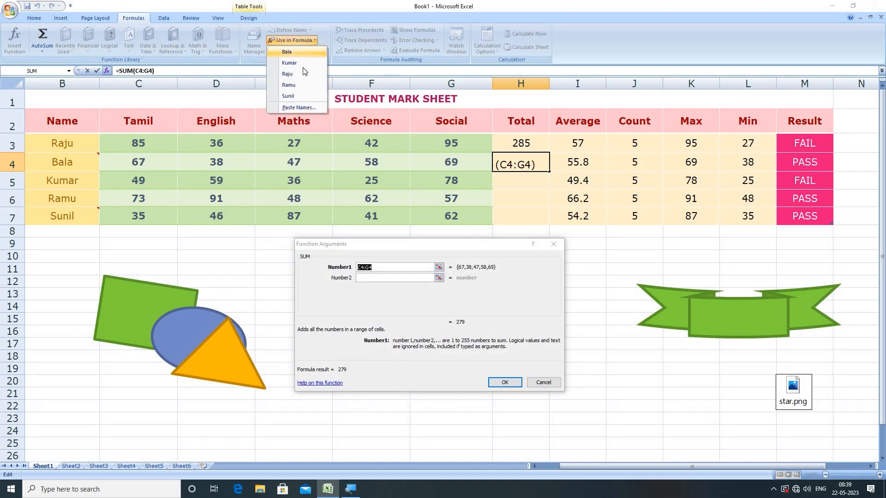
pyautogui.click(293, 51)
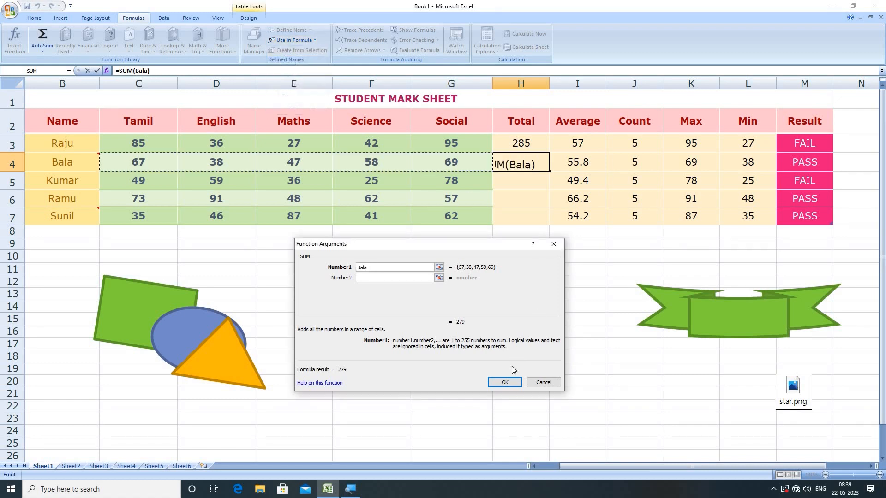
pyautogui.click(505, 382)
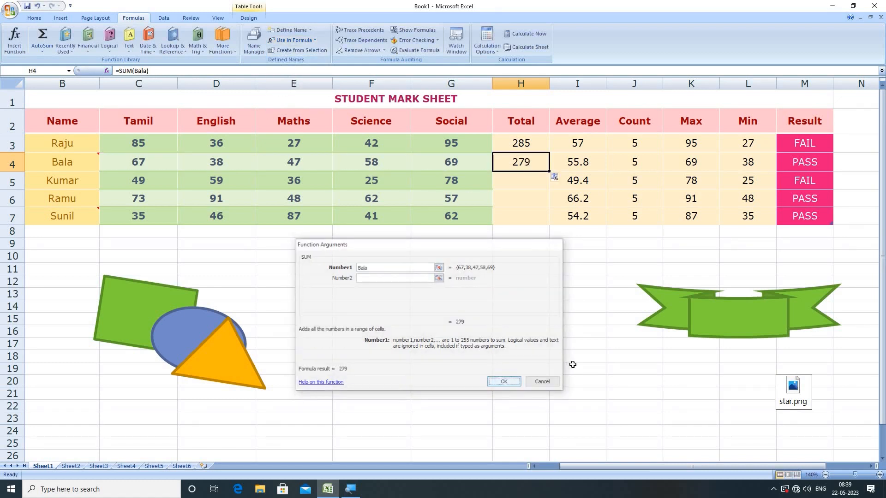
pyautogui.click(508, 180)
pyautogui.click(43, 50)
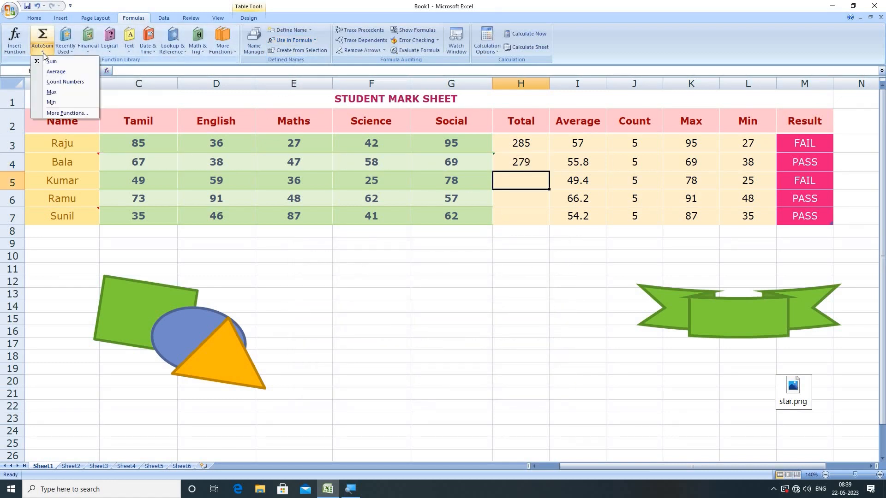
pyautogui.click(46, 60)
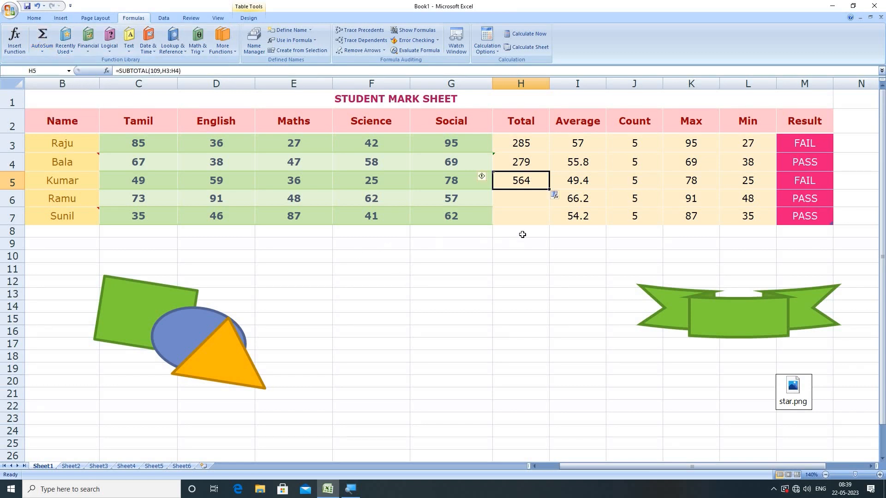
pyautogui.press('Delete')
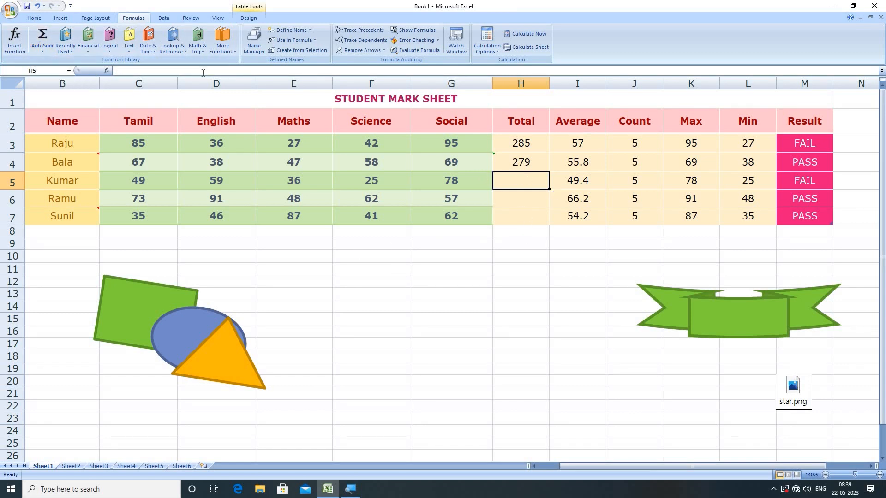
# - Insert the SUM function in Total cell H5 with the defined name for C5:G5 as Number1, picked with Use in Formula
pyautogui.click(15, 49)
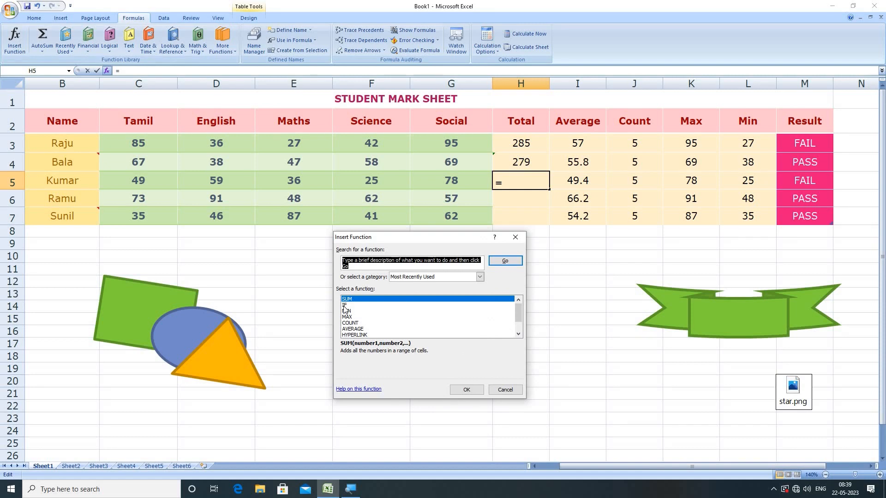
pyautogui.click(467, 390)
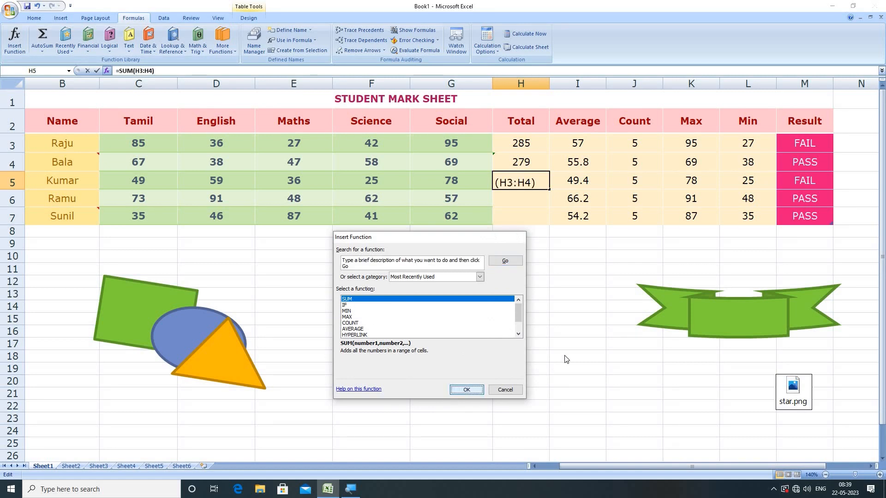
pyautogui.click(308, 41)
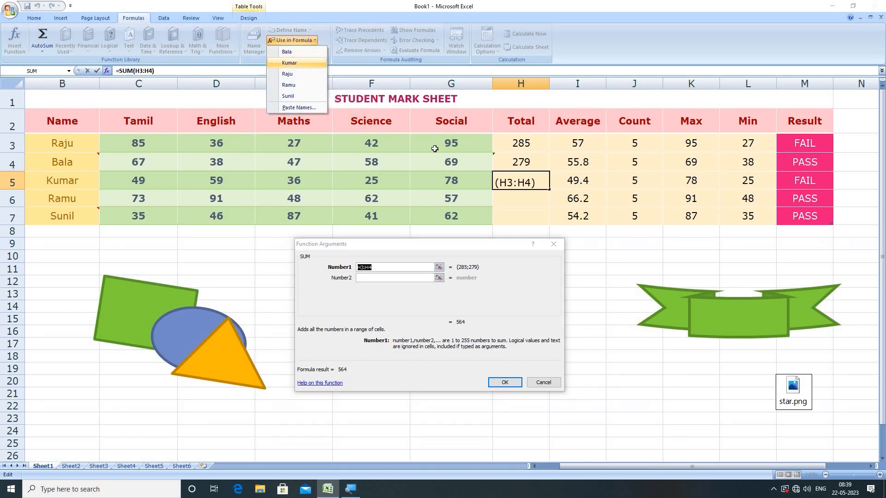
pyautogui.click(302, 64)
pyautogui.click(505, 382)
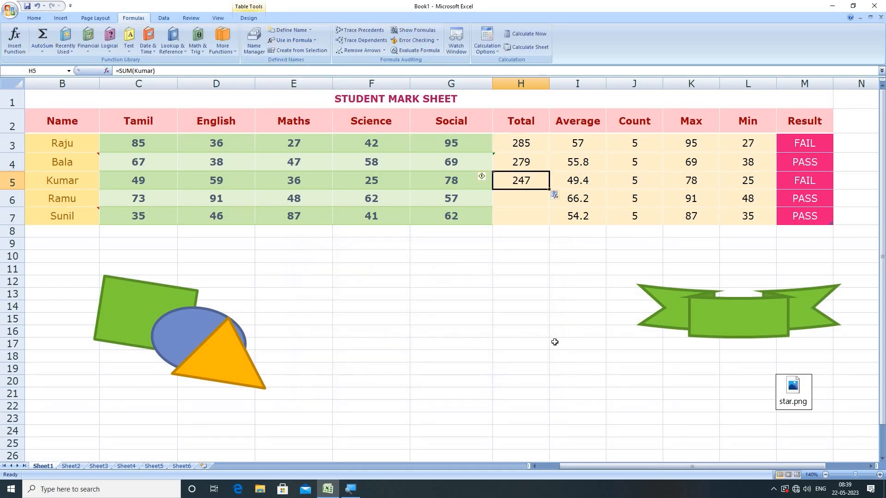
pyautogui.click(525, 201)
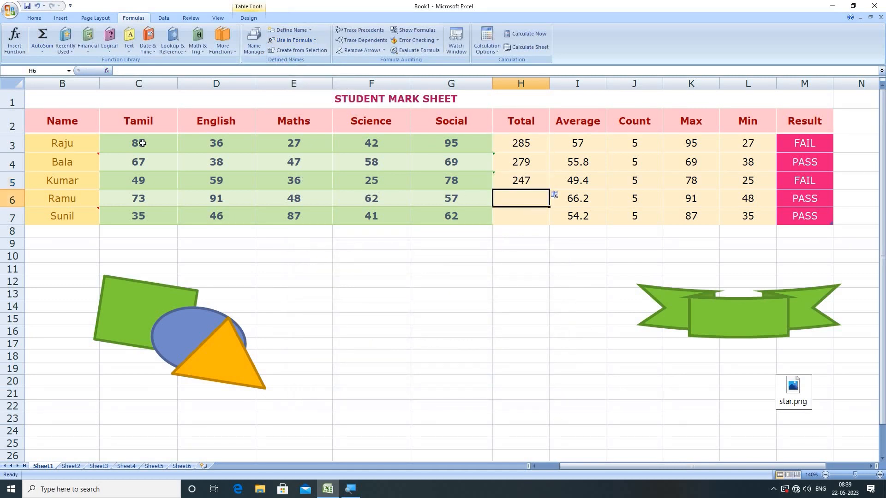
pyautogui.click(38, 50)
pyautogui.click(49, 64)
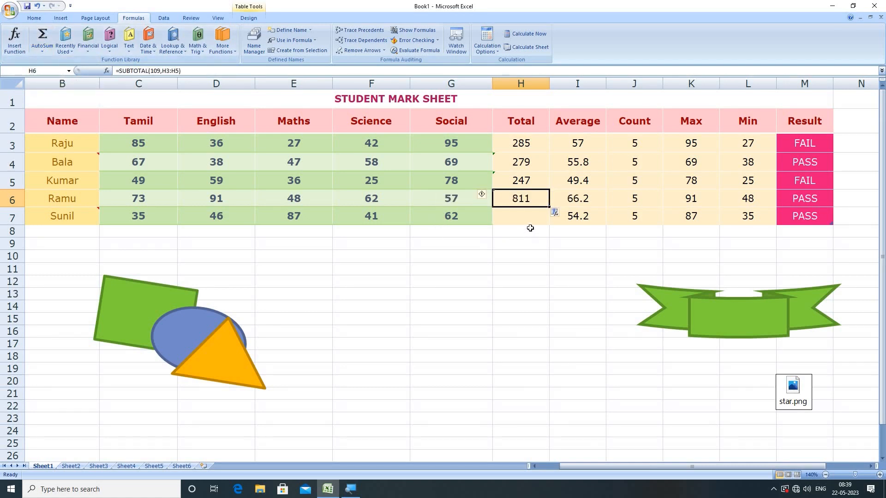
pyautogui.press('Delete')
# - Insert the SUM function in Total cell H6, using the defined name for C6:G6 as Number1
pyautogui.write('=')
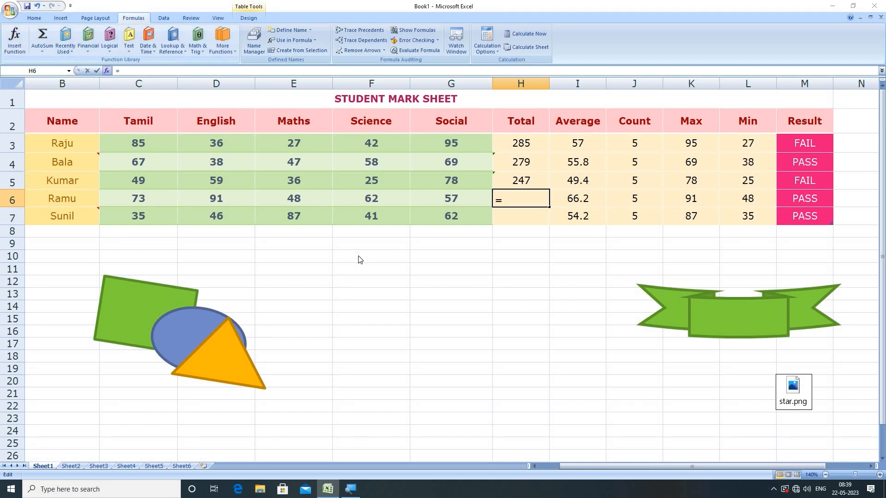
pyautogui.hotkey('shift', 'F3')
pyautogui.click(466, 390)
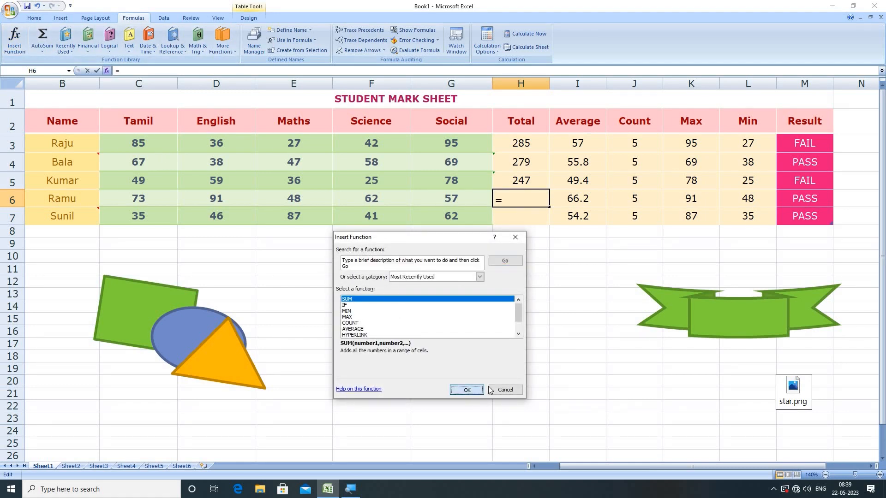
pyautogui.click(302, 41)
pyautogui.click(288, 85)
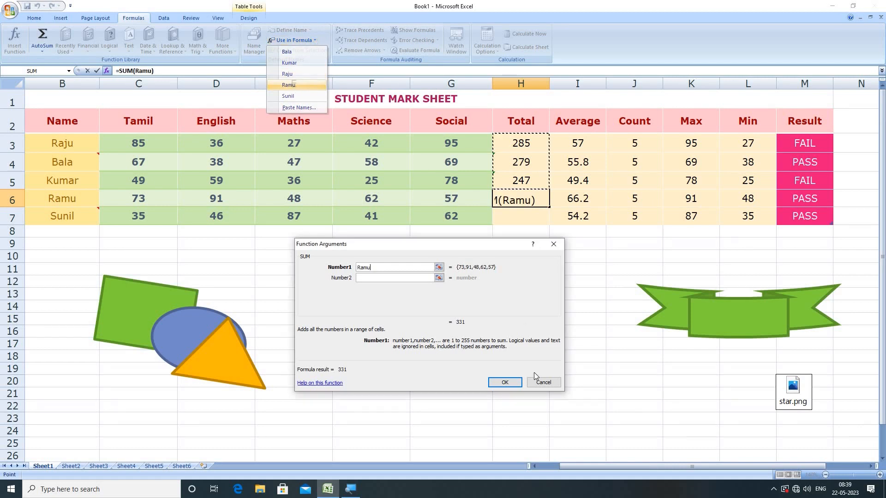
pyautogui.click(505, 382)
# - Insert the SUM function in Total cell H7, using the defined name for C7:G7 as Number1
pyautogui.click(511, 216)
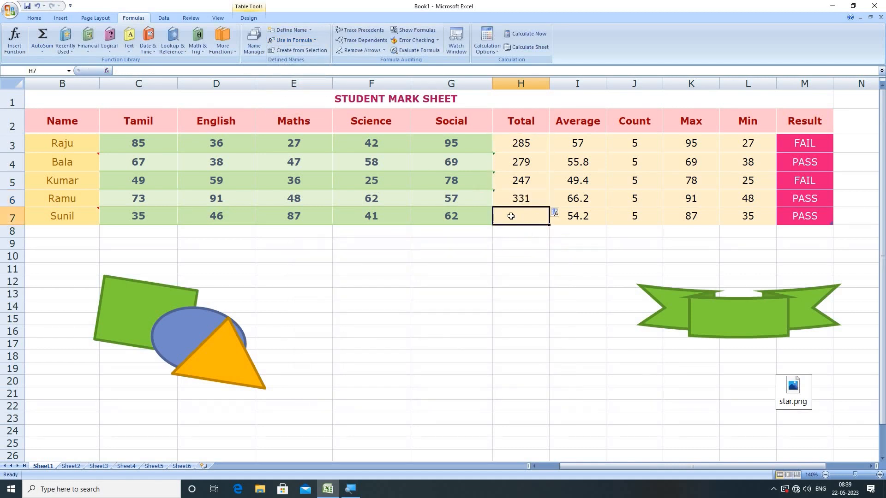
pyautogui.click(16, 41)
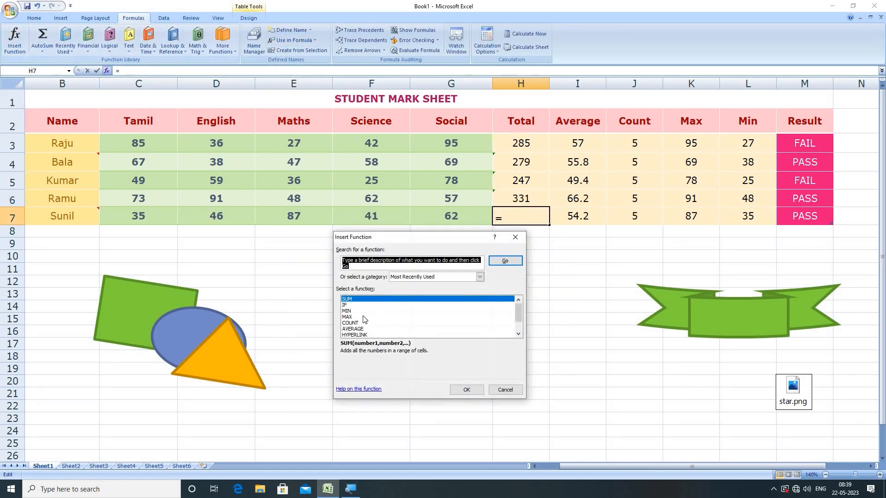
pyautogui.click(463, 389)
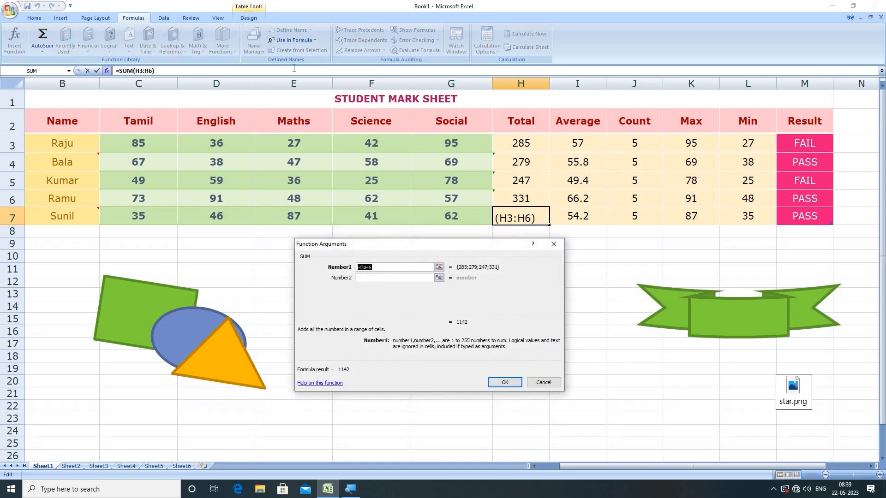
pyautogui.click(297, 42)
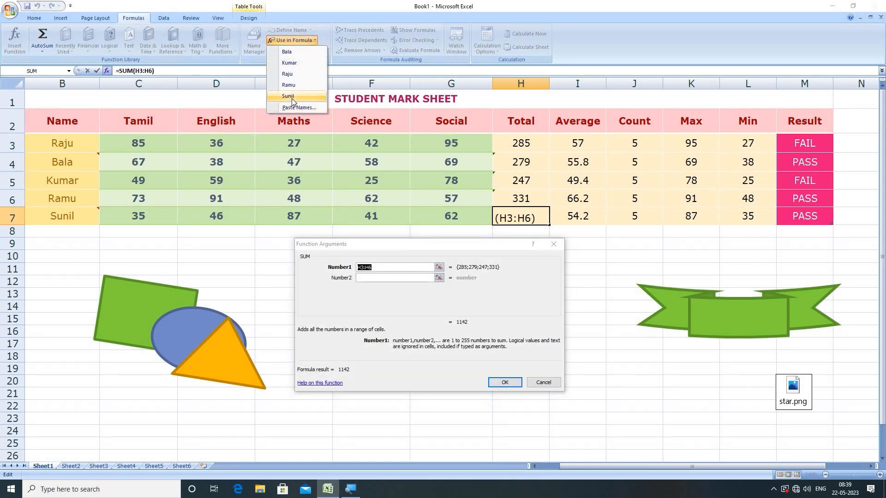
pyautogui.click(291, 96)
pyautogui.click(505, 383)
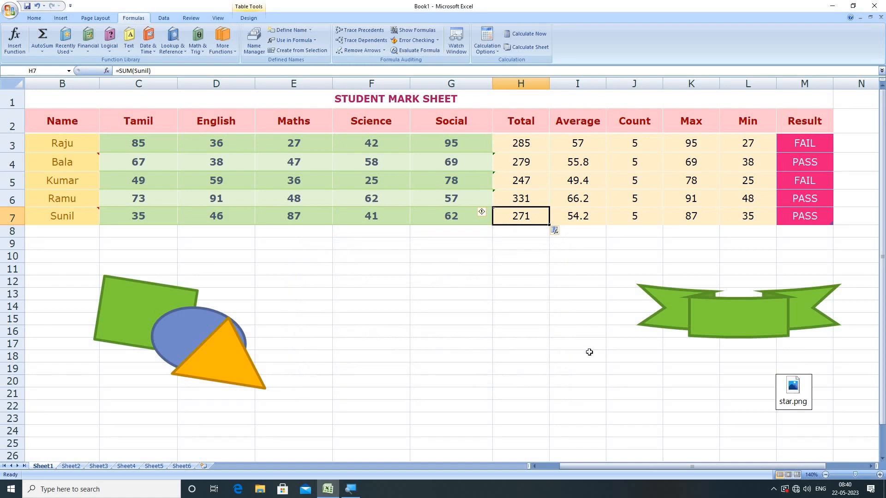
pyautogui.click(588, 355)
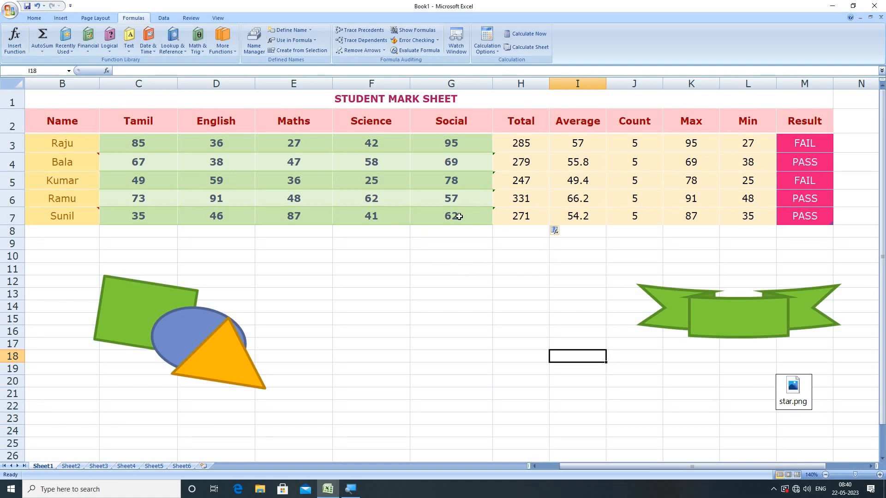
# - Clear the contents of the Total column cells H3:H8
pyautogui.moveTo(523, 144); pyautogui.dragTo(531, 226)
pyautogui.press('Delete')
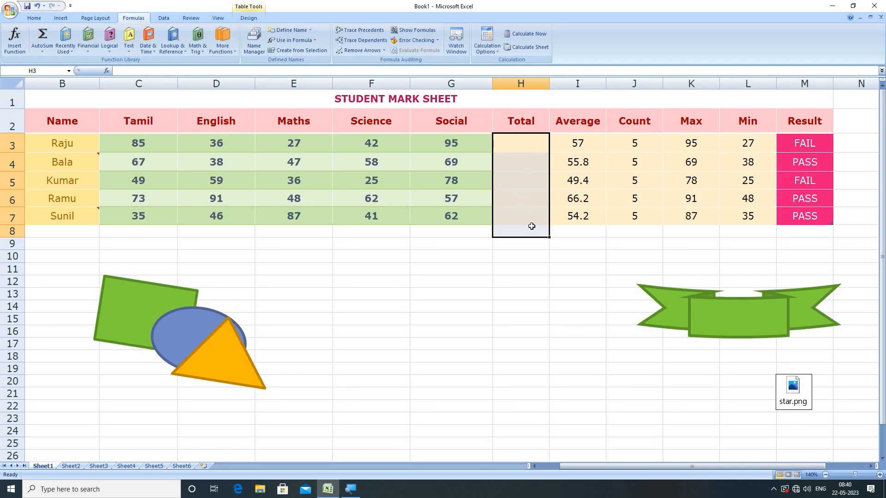
pyautogui.click(522, 304)
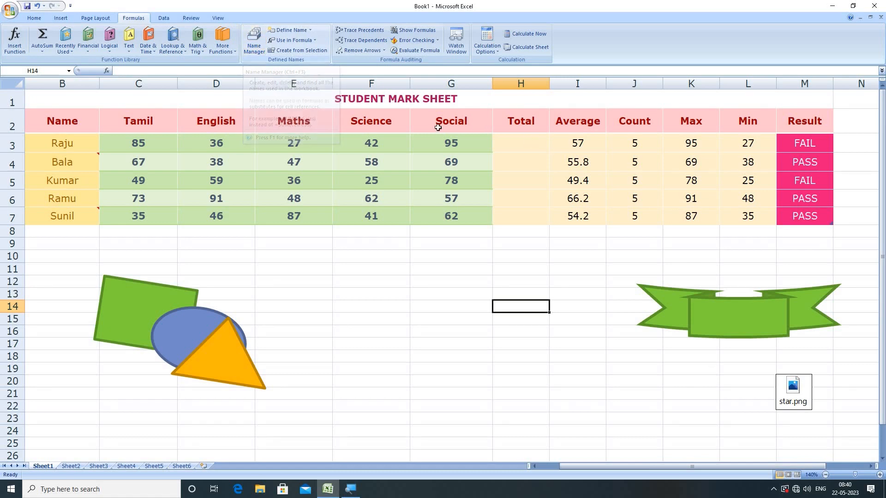
# - Delete the five defined names for the students' mark rows C3:G3 through C7:G7 in the Name Manager and close it
pyautogui.click(256, 54)
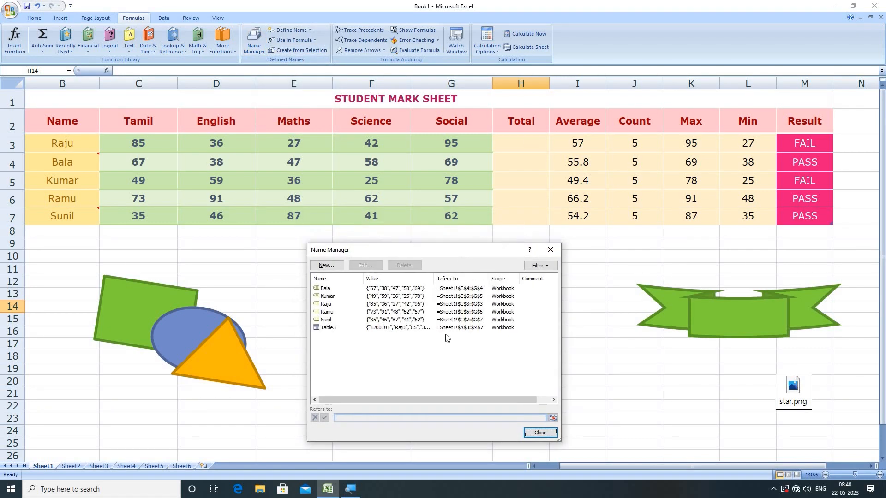
pyautogui.click(364, 327)
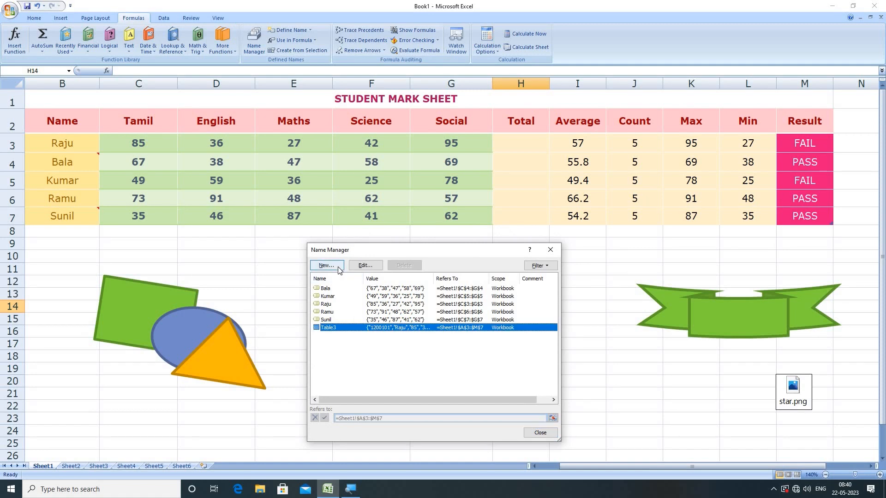
pyautogui.click(325, 288)
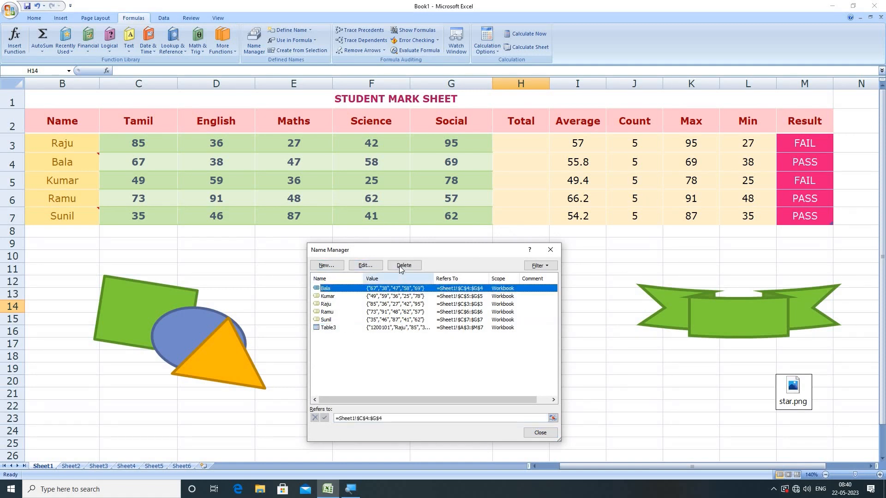
pyautogui.click(403, 266)
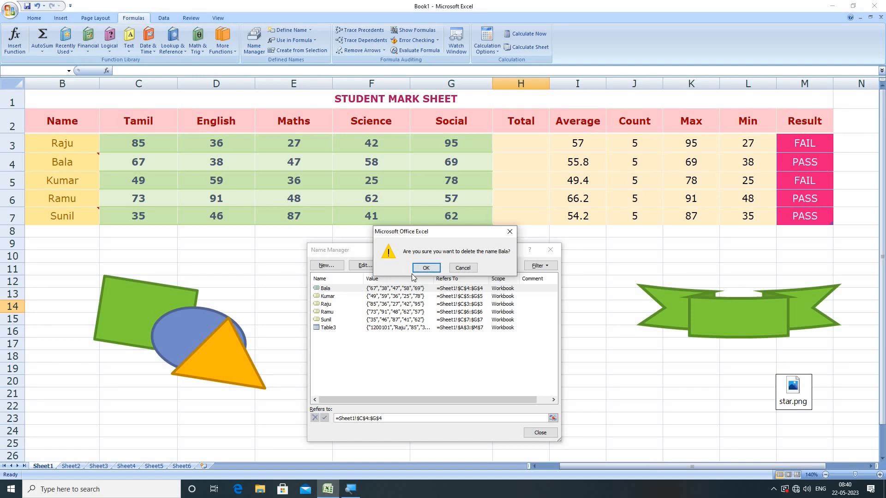
pyautogui.click(428, 269)
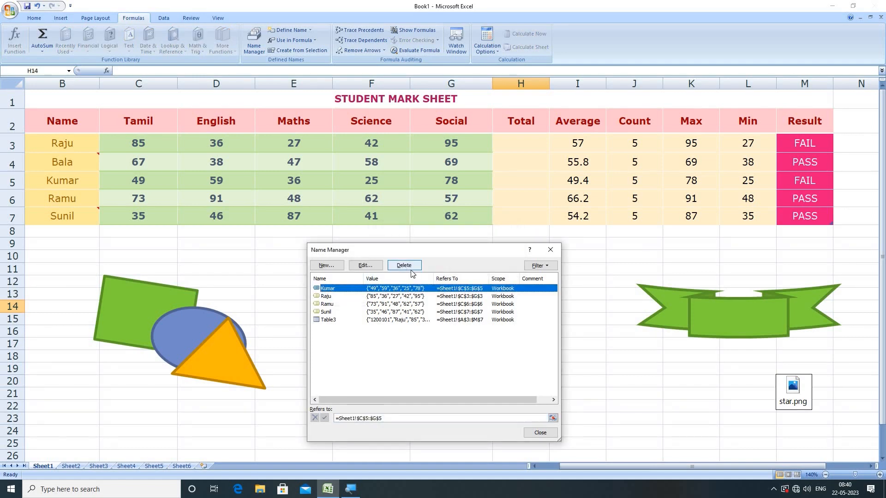
pyautogui.click(403, 266)
pyautogui.click(427, 268)
pyautogui.click(403, 266)
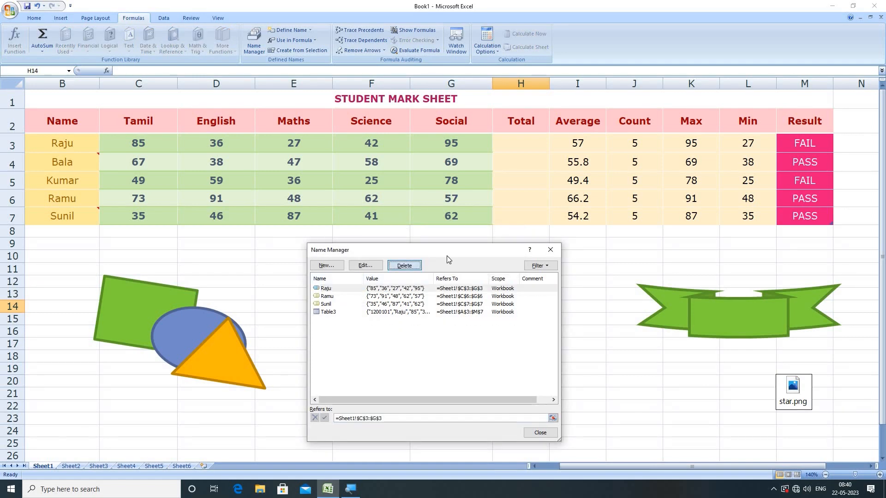
pyautogui.click(427, 269)
pyautogui.click(404, 267)
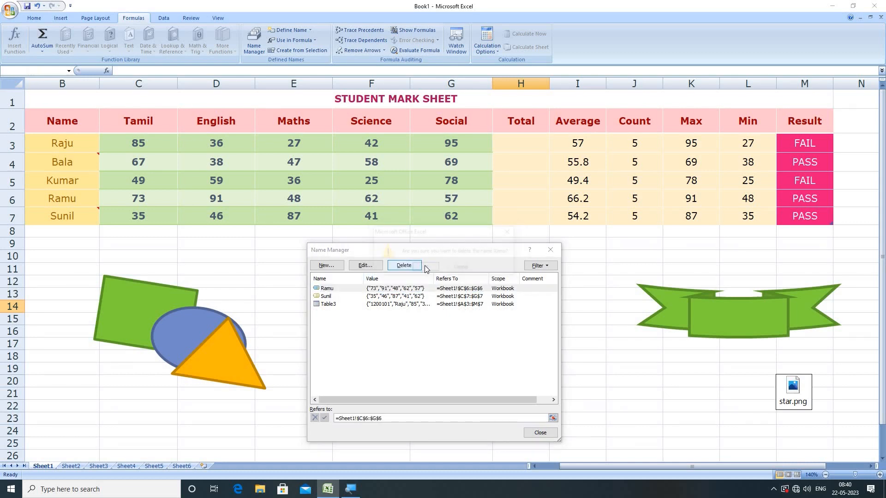
pyautogui.click(427, 269)
pyautogui.click(403, 266)
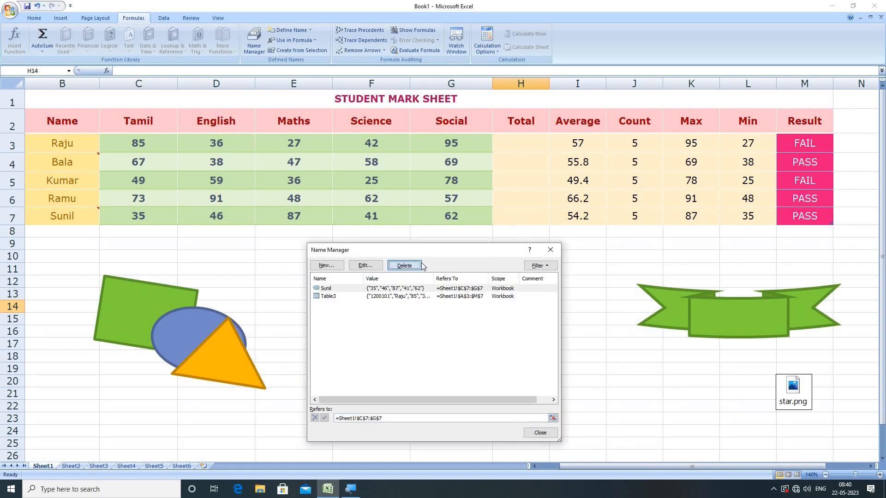
pyautogui.click(427, 269)
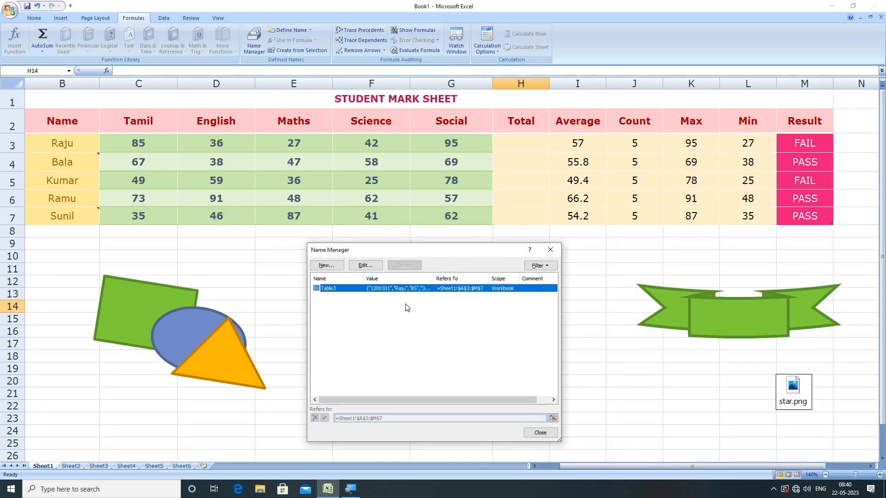
pyautogui.click(480, 310)
pyautogui.click(555, 253)
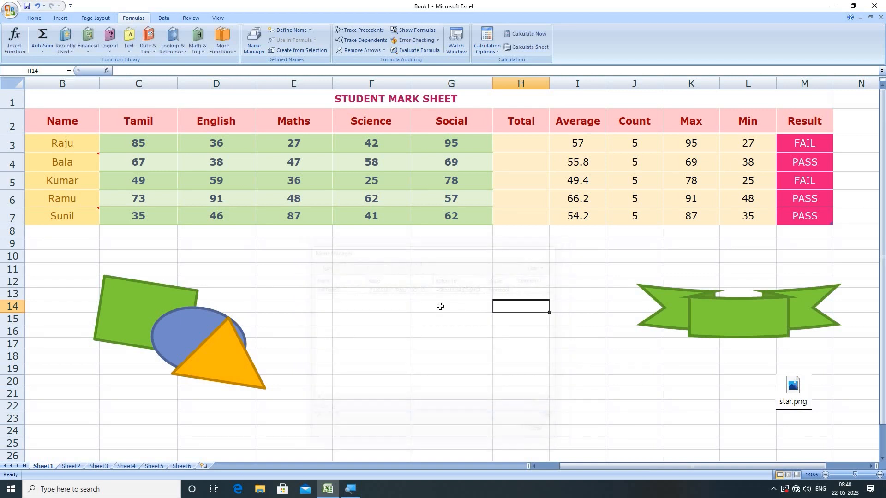
# - Fill the Total column H3:H7 by entering an AutoSum of the Tamil to Social marks in H3
pyautogui.click(520, 147)
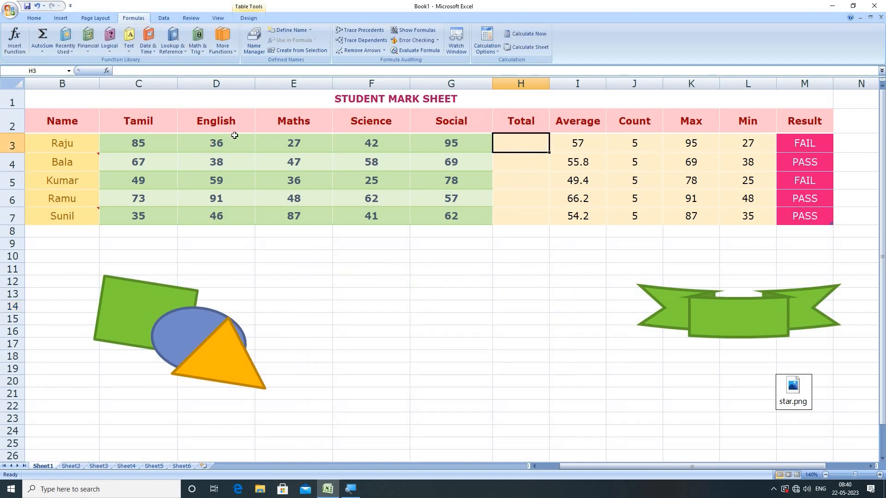
pyautogui.click(42, 51)
pyautogui.click(50, 62)
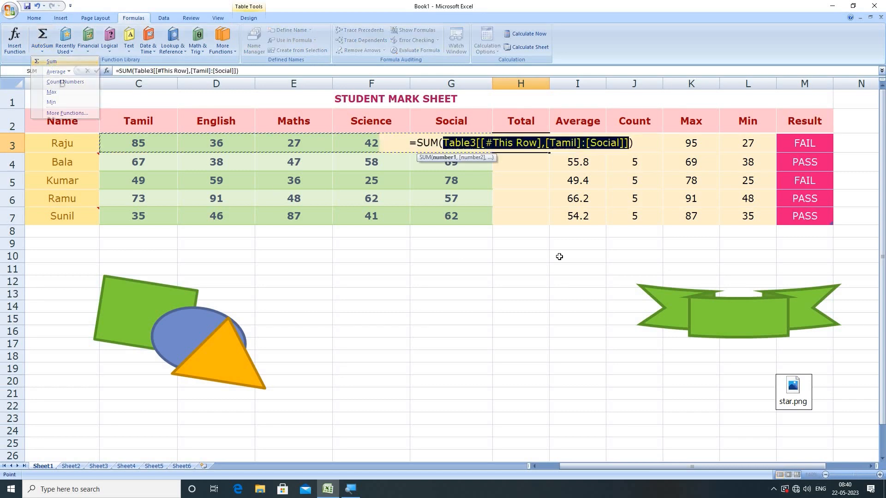
pyautogui.press('Return')
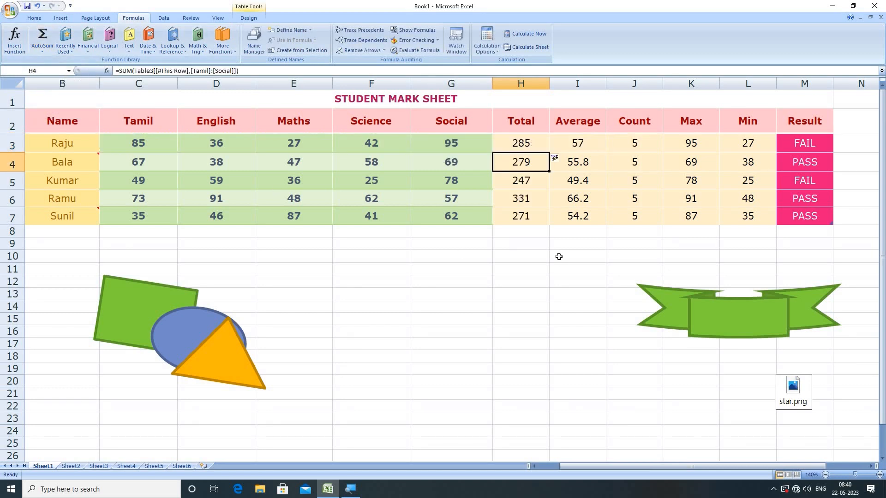
pyautogui.click(564, 303)
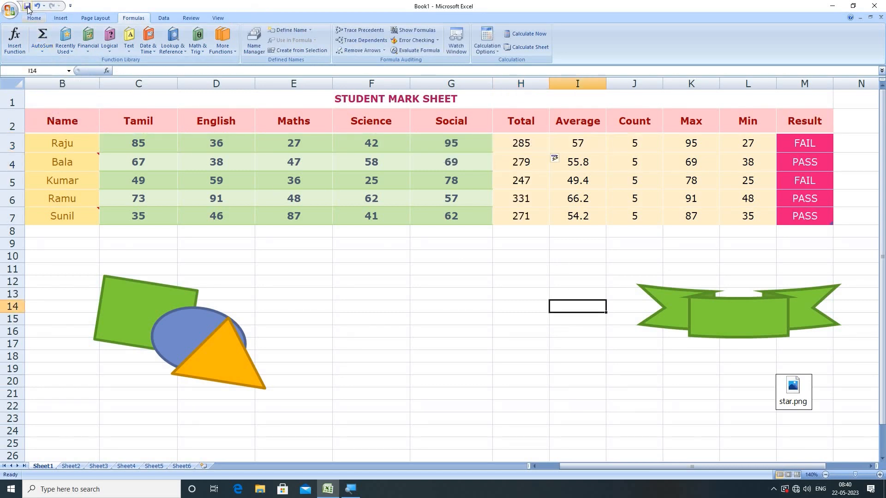